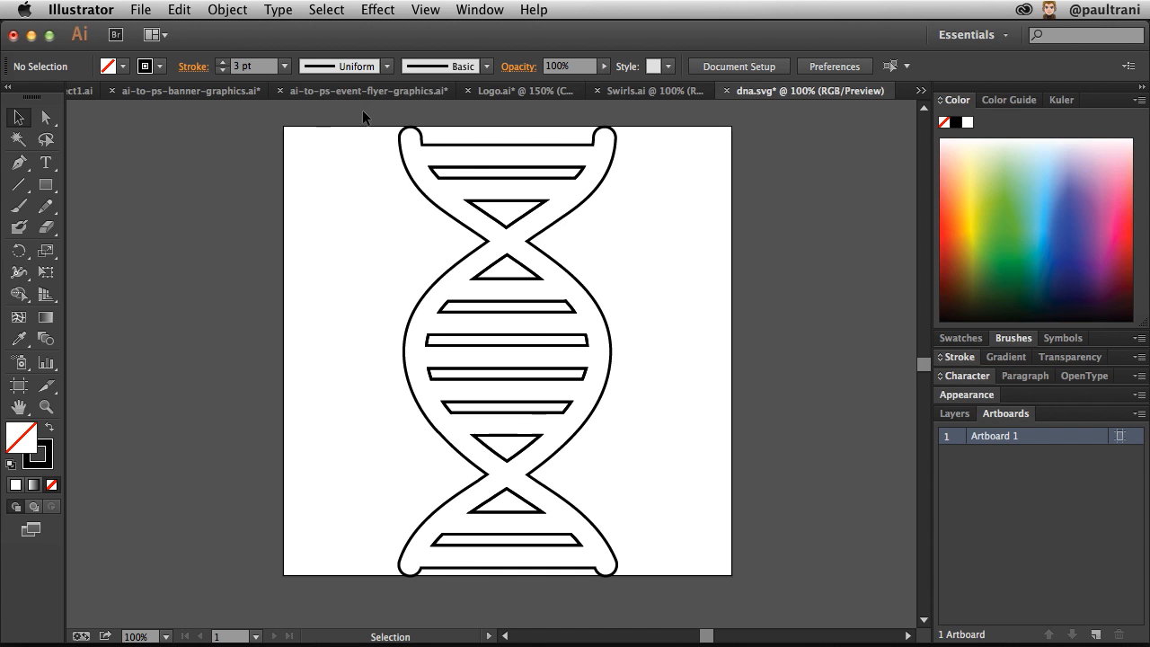
Select the entire DNA outline in dna.svg, check its source in the Creative Cloud assets, and copy it.
drag(362, 111, 685, 486)
drag(282, 196, 293, 337)
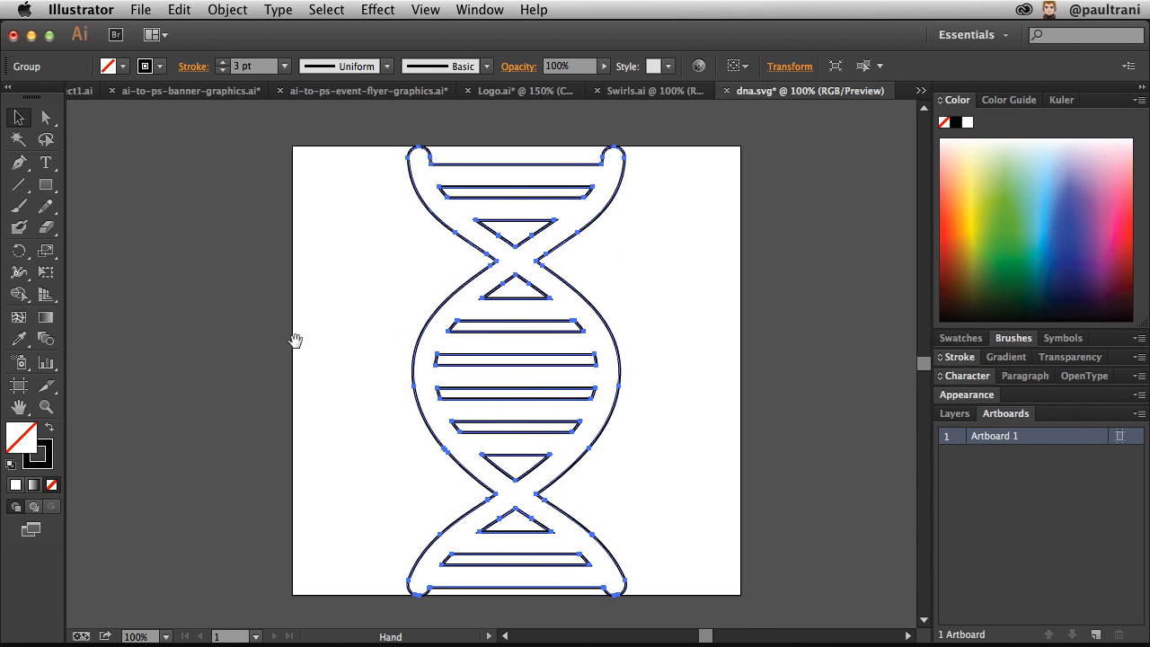
click(1025, 9)
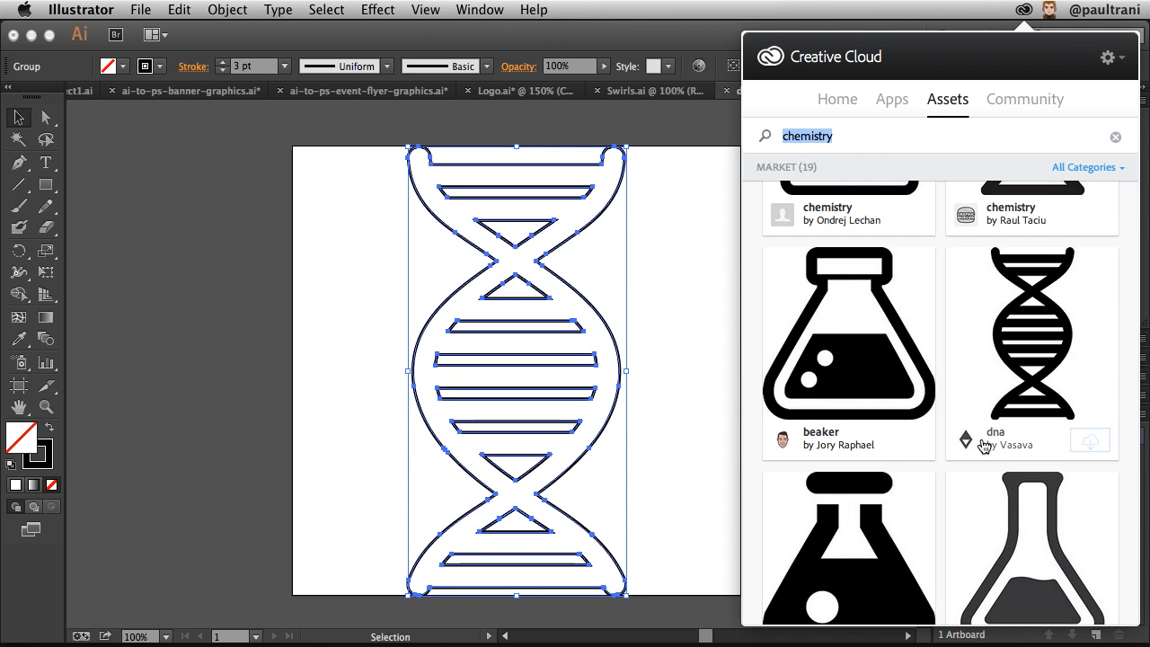
click(295, 260)
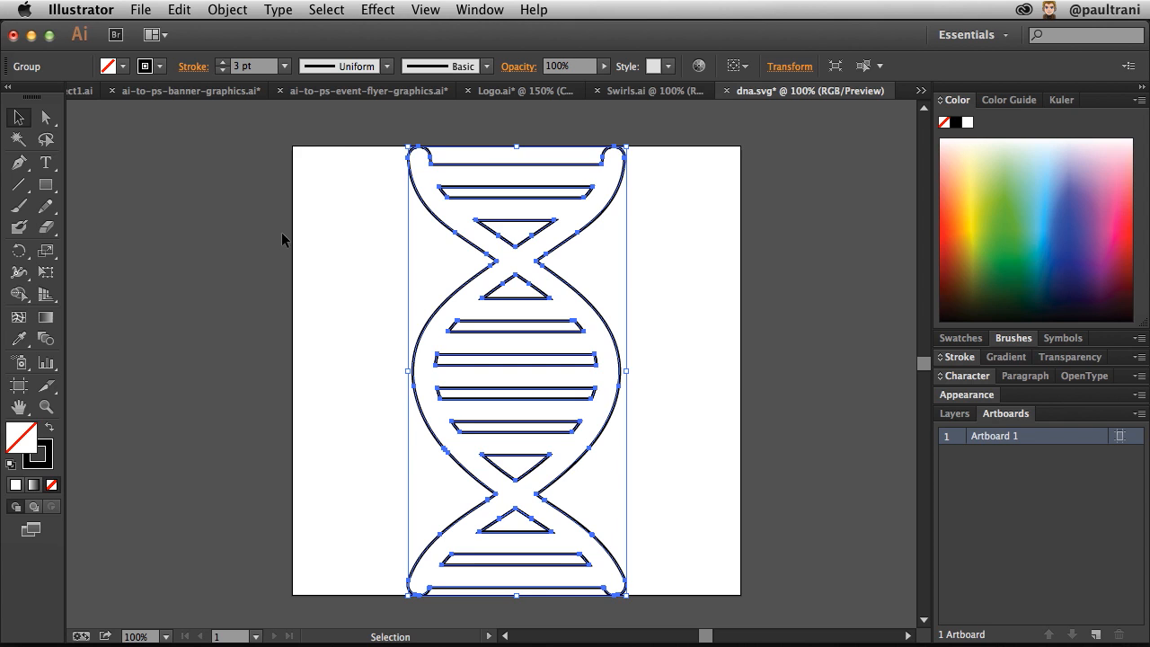
click(173, 8)
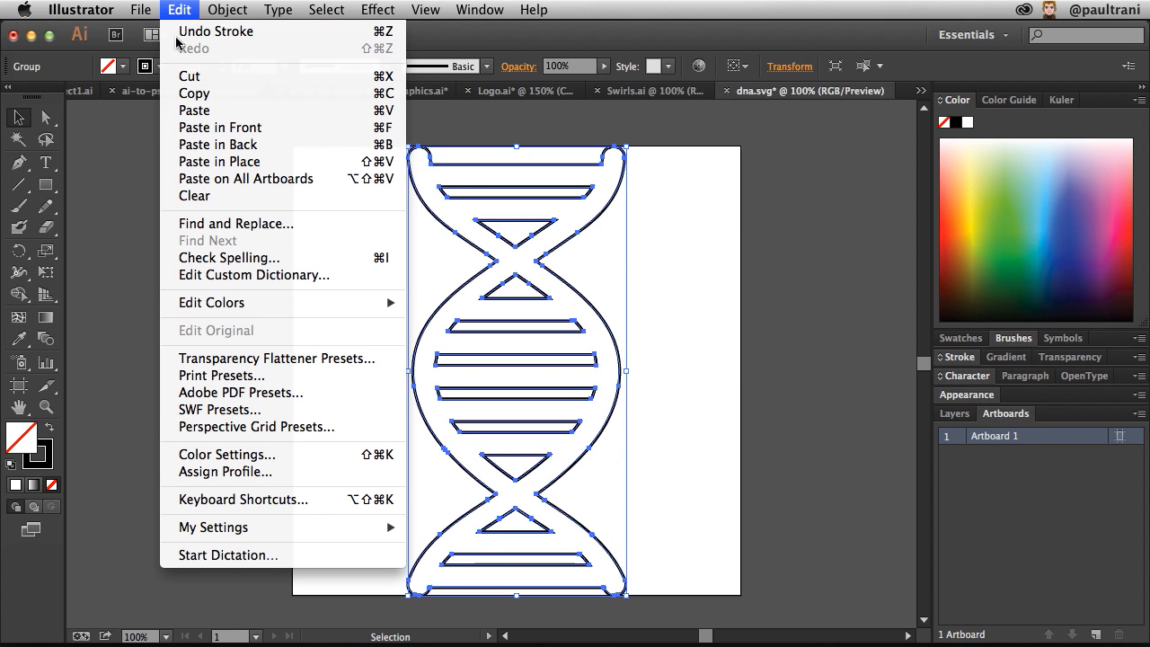
click(193, 93)
click(200, 369)
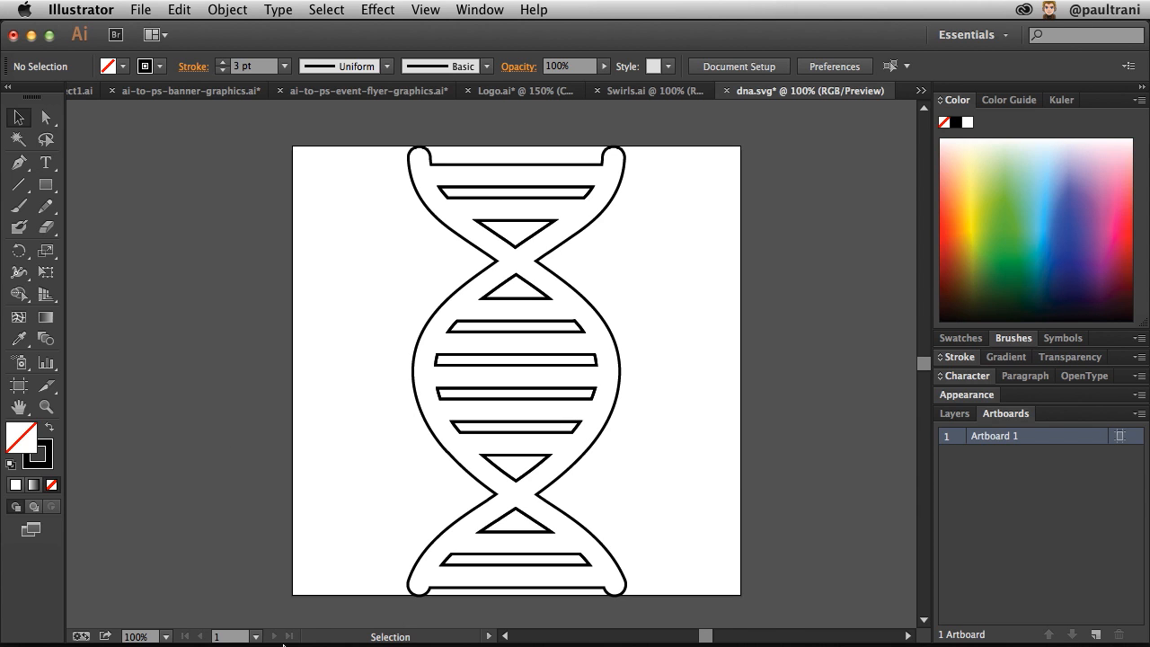
Switch to Photoshop and paste the copied DNA artwork into Flyer.psd as a Smart Object.
click(270, 631)
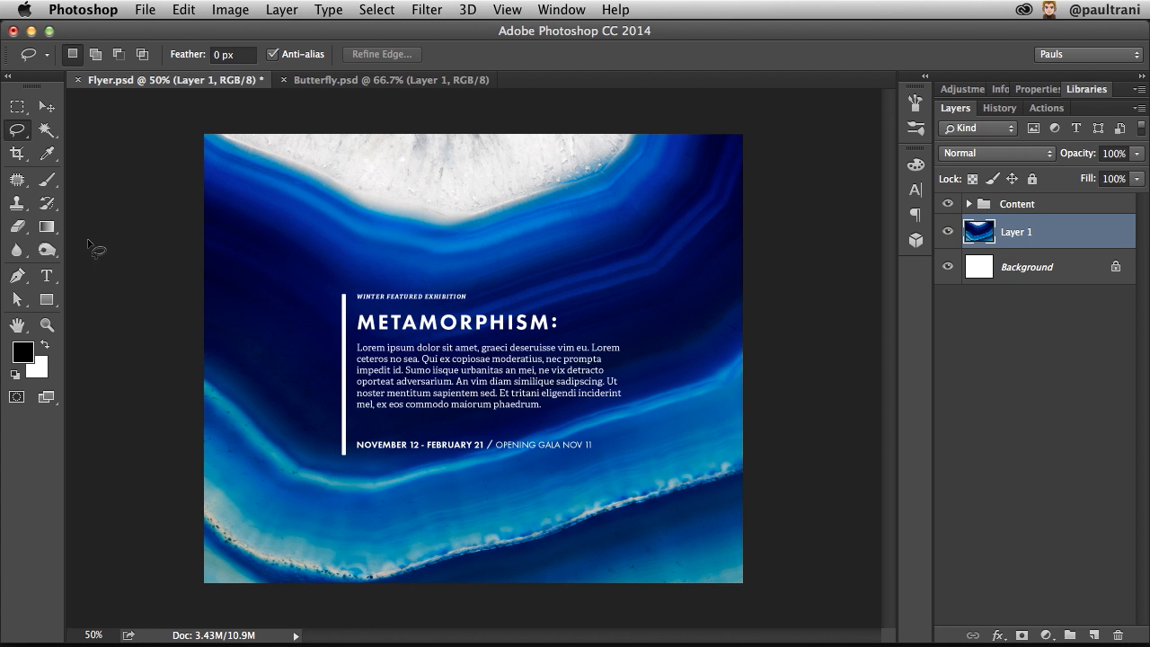
click(180, 9)
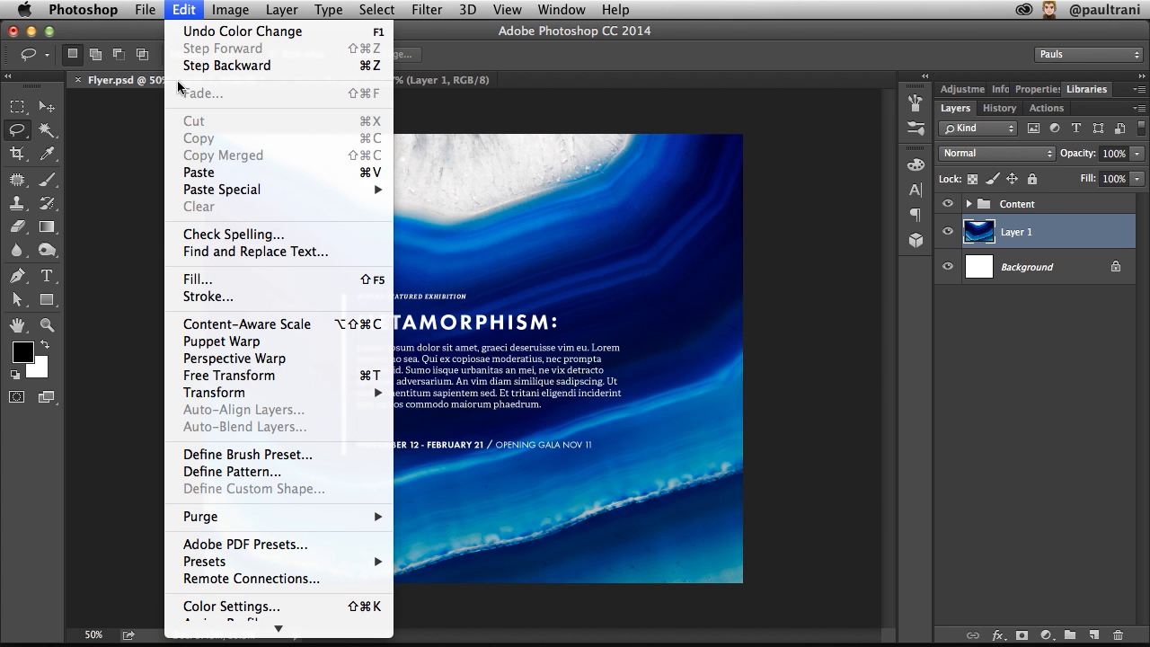
click(185, 172)
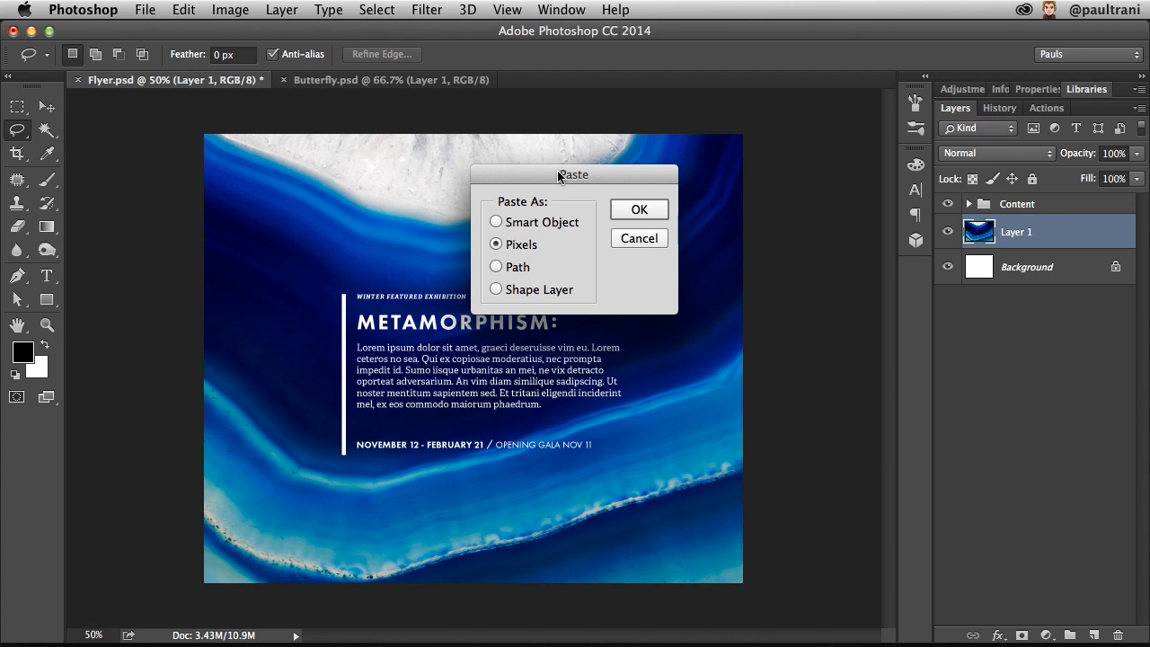
click(497, 290)
click(498, 245)
click(496, 225)
click(631, 212)
Rotate, enlarge and position the pasted DNA outline so it runs off the flyer's lower-right corner.
drag(412, 242, 457, 85)
drag(433, 262, 666, 461)
drag(689, 290, 723, 287)
key(Return)
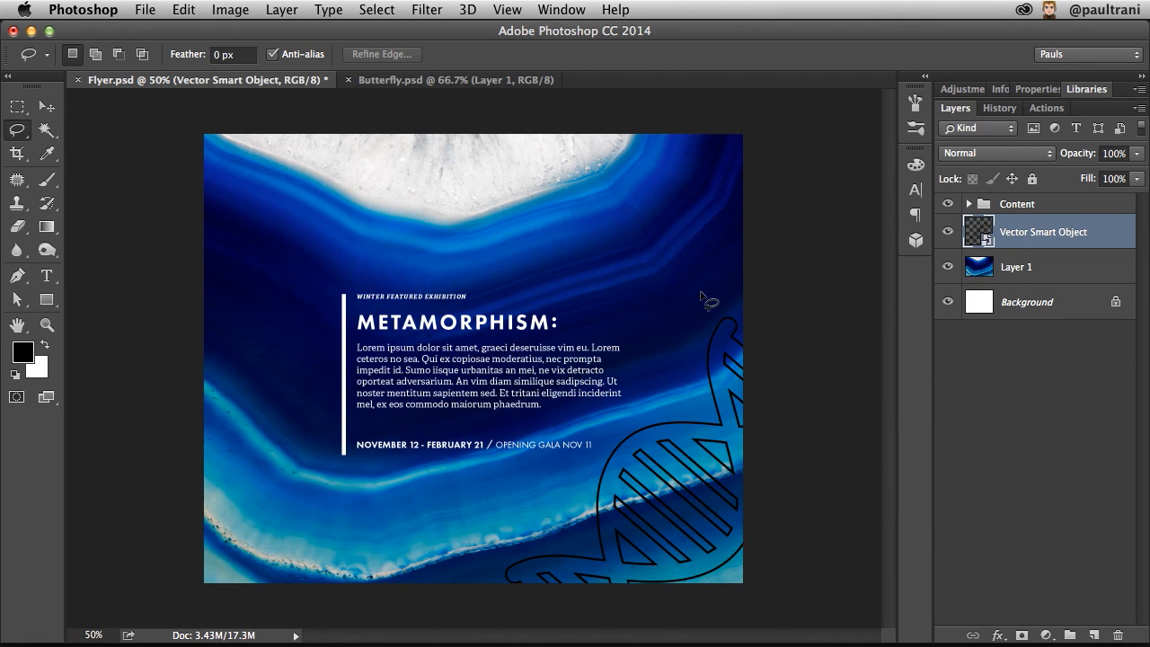
Transform the DNA smart object to about 182% scale and 40.68° rotation, shifting it lower in the flyer's corner.
key(ctrl+t)
drag(724, 306, 745, 241)
drag(684, 433, 660, 542)
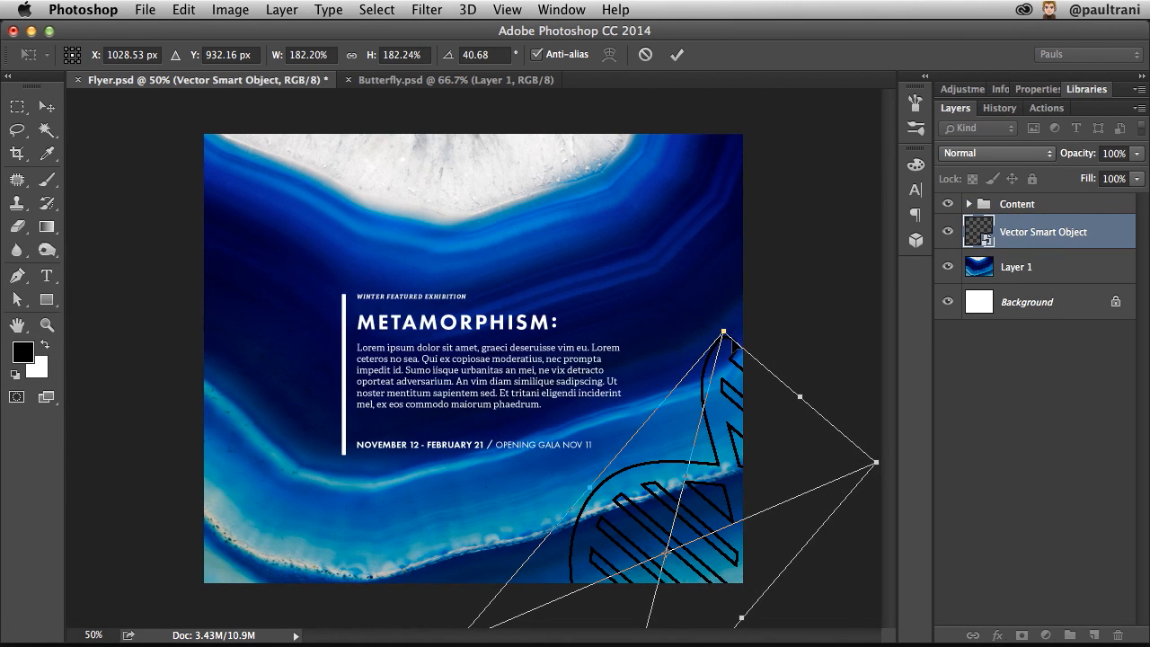
key(Return)
key(l)
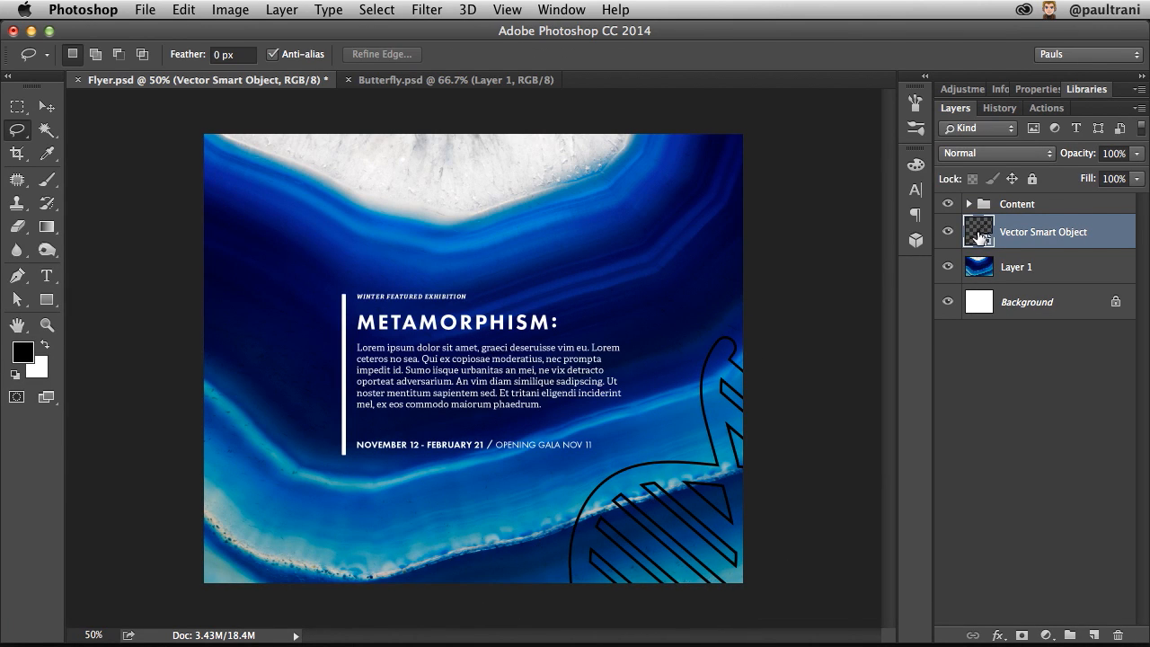
Open the DNA smart object's contents in Illustrator and move the helix's top end points upward past the artboard edge.
double_click(980, 235)
drag(281, 243, 295, 295)
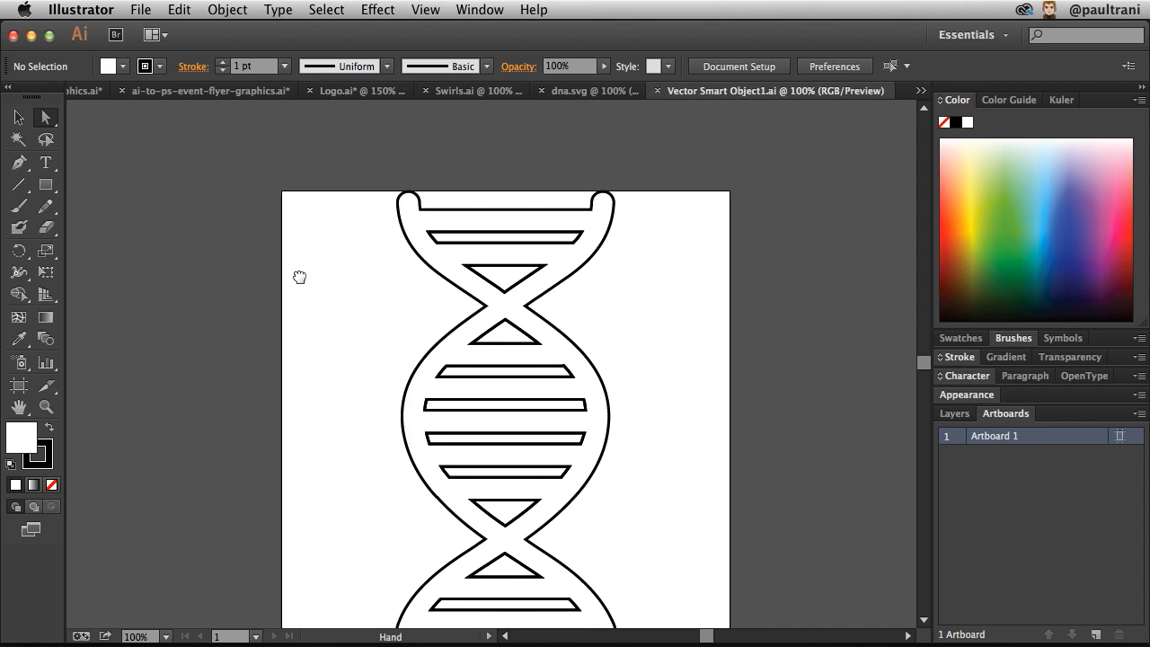
drag(332, 161, 690, 208)
key(shift+Up)
key(shift+Up)
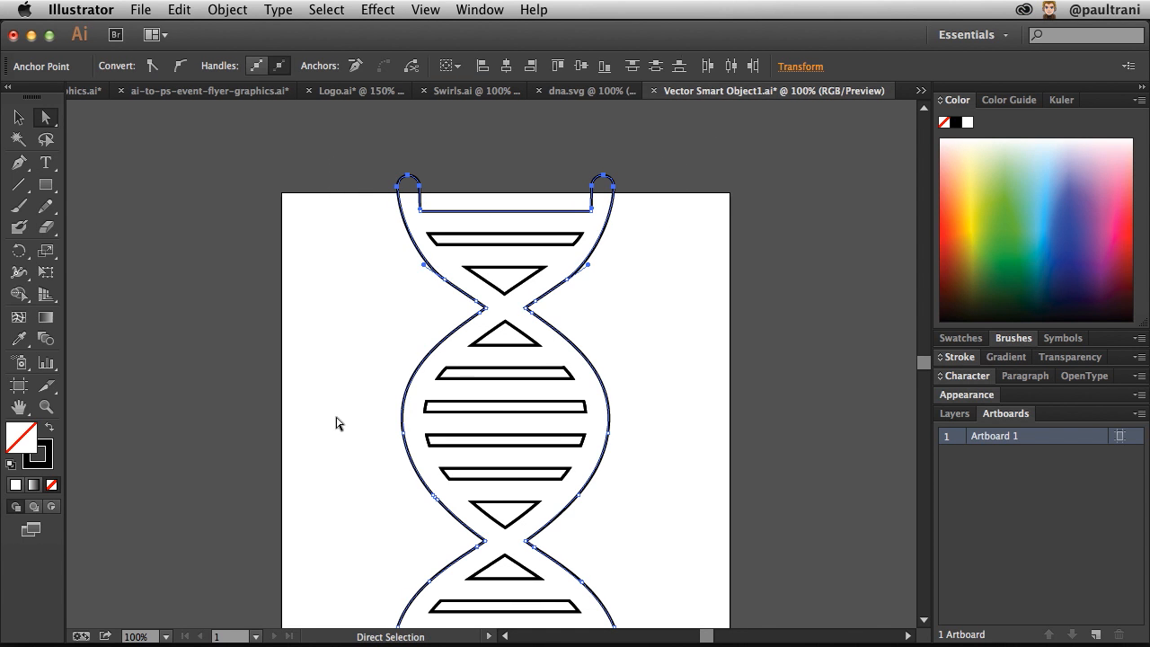
click(326, 352)
Move the helix's bottom end points down past the artboard edge and save the smart object file.
scroll(331, 342, down, 5)
drag(333, 534, 794, 482)
key(shift+Down)
key(shift+Down)
click(391, 274)
drag(391, 274, 390, 378)
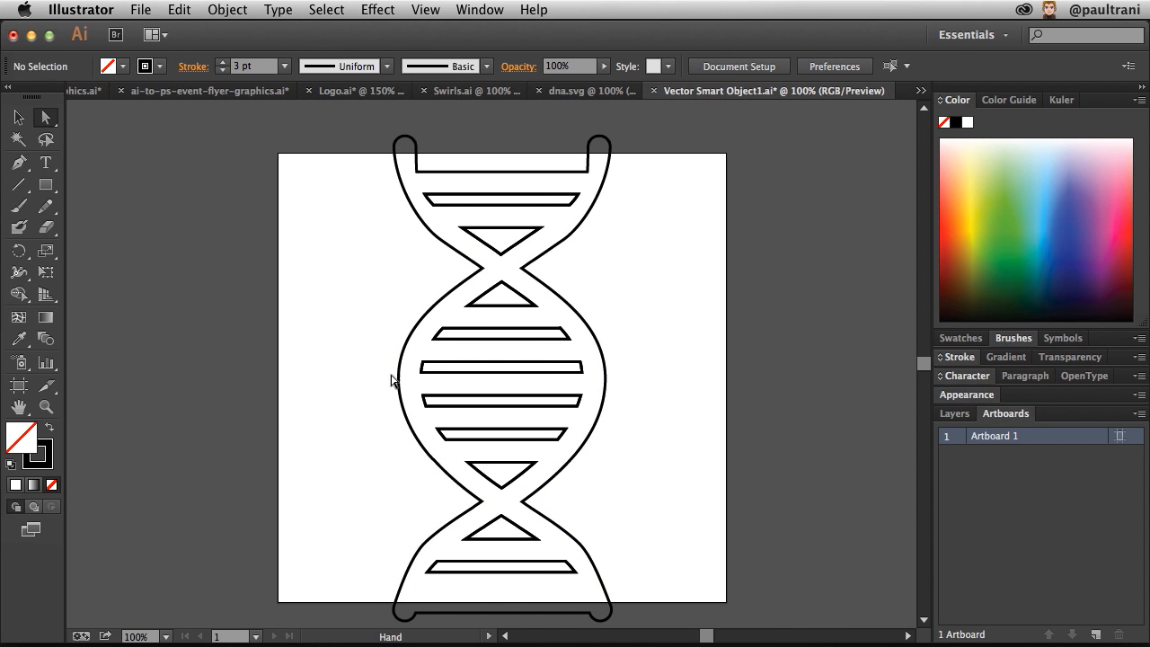
key(super+s)
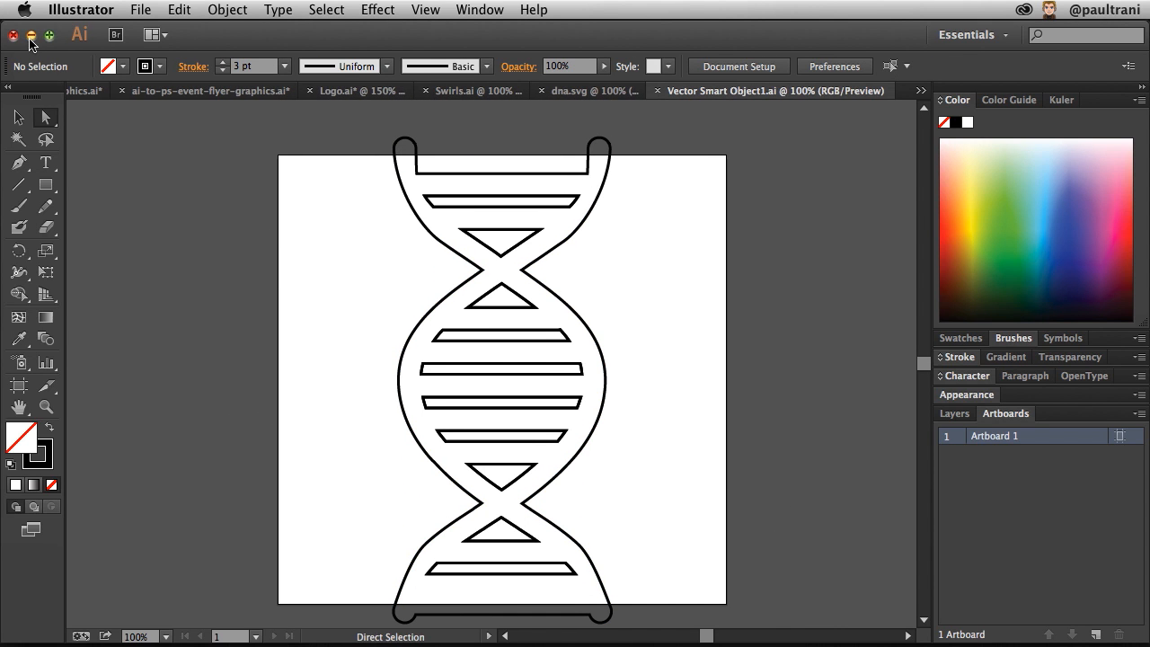
Return to Photoshop, then reposition and transform the updated DNA graphic to fill the flyer's lower-right corner.
click(32, 36)
click(251, 209)
key(v)
drag(704, 460, 665, 469)
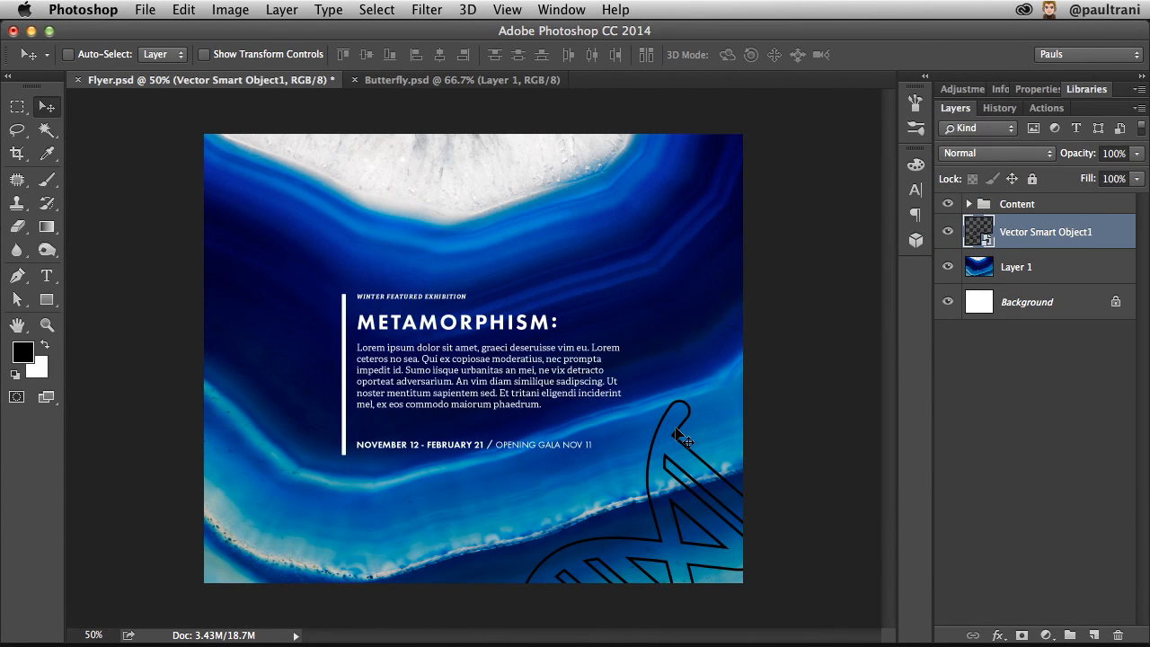
drag(622, 463, 690, 412)
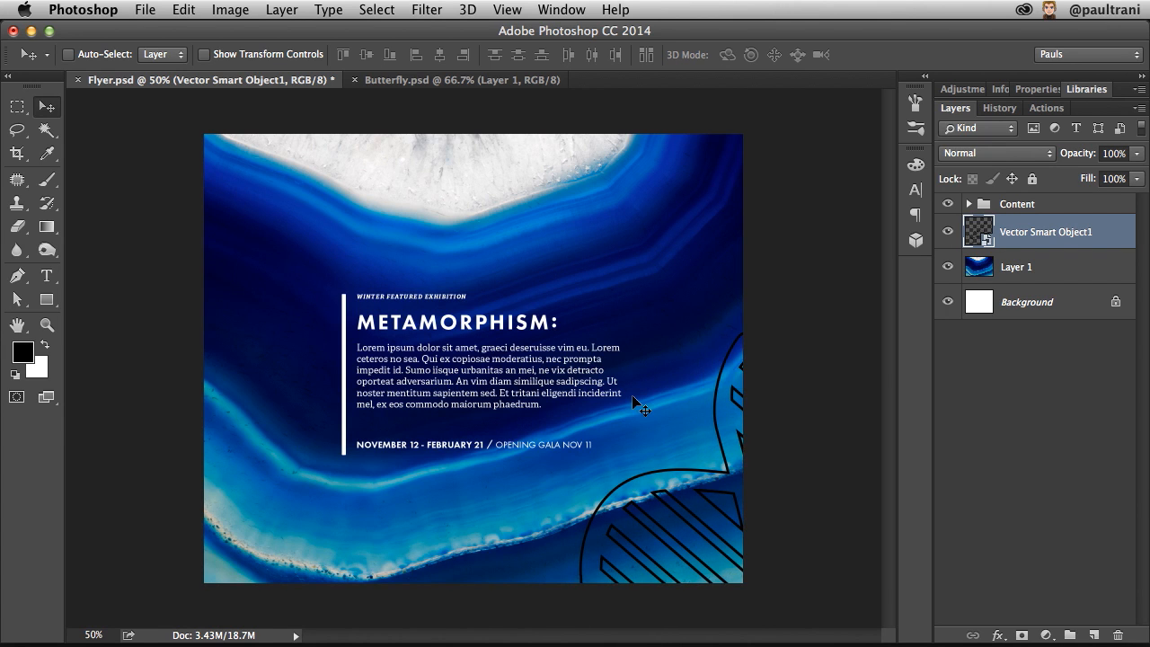
key(ctrl+t)
drag(533, 265, 629, 494)
key(Return)
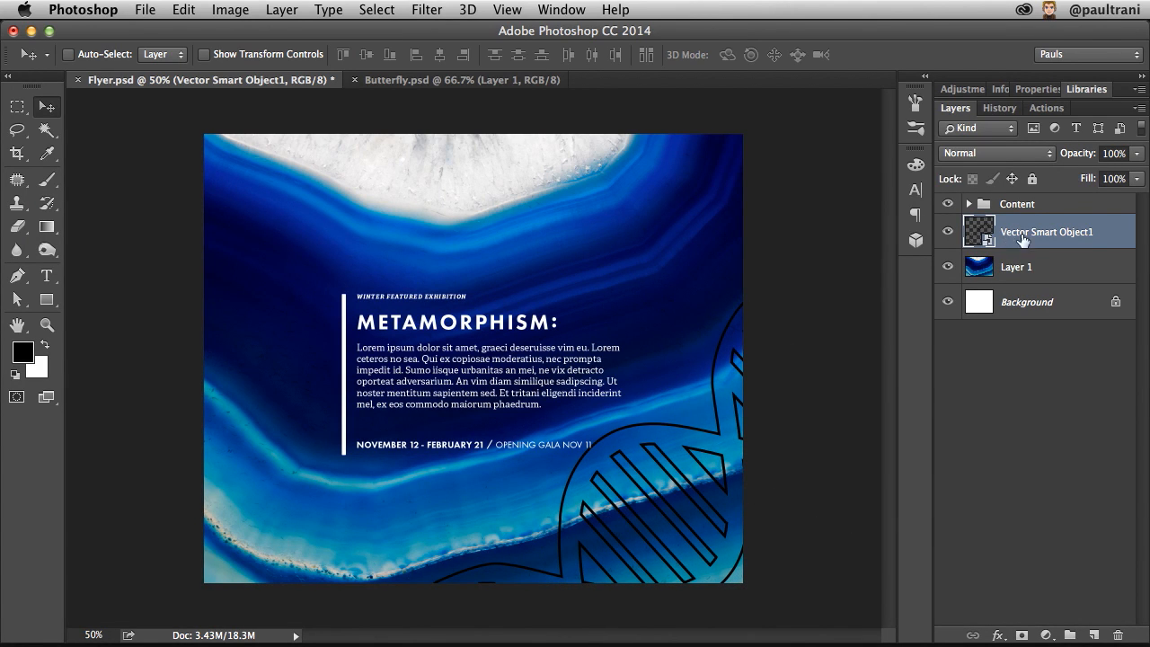
Apply a white Color Overlay to the DNA smart object layer and display its properties.
double_click(1113, 232)
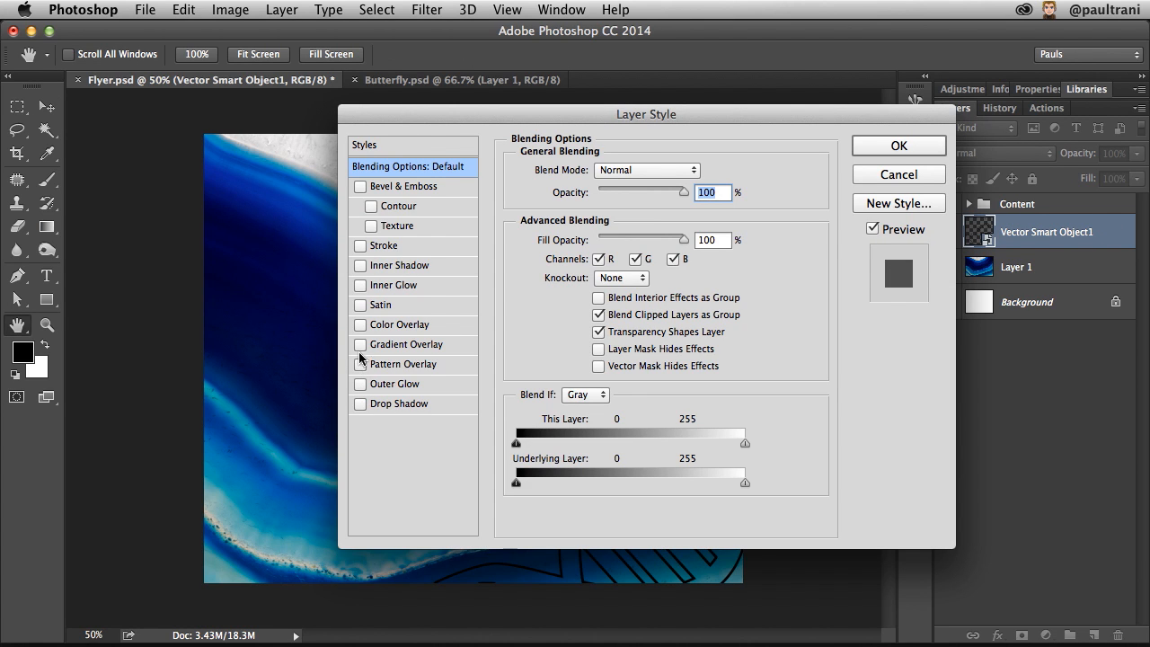
click(359, 324)
click(690, 173)
click(452, 203)
click(339, 144)
click(755, 135)
drag(635, 115, 270, 117)
click(390, 147)
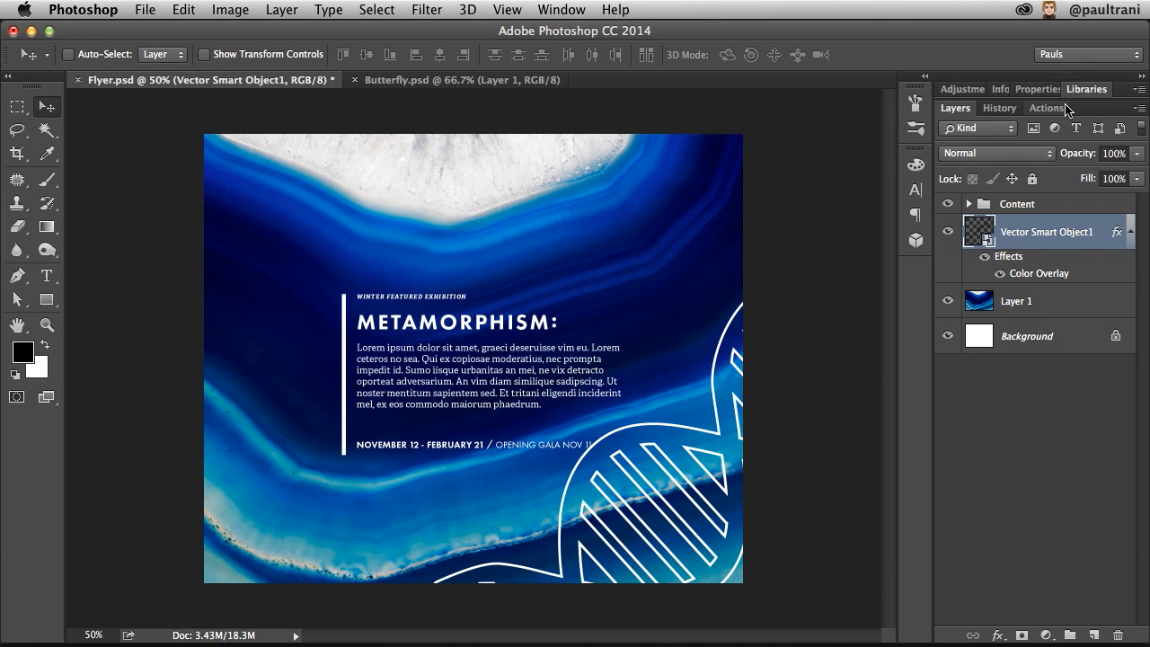
click(1039, 90)
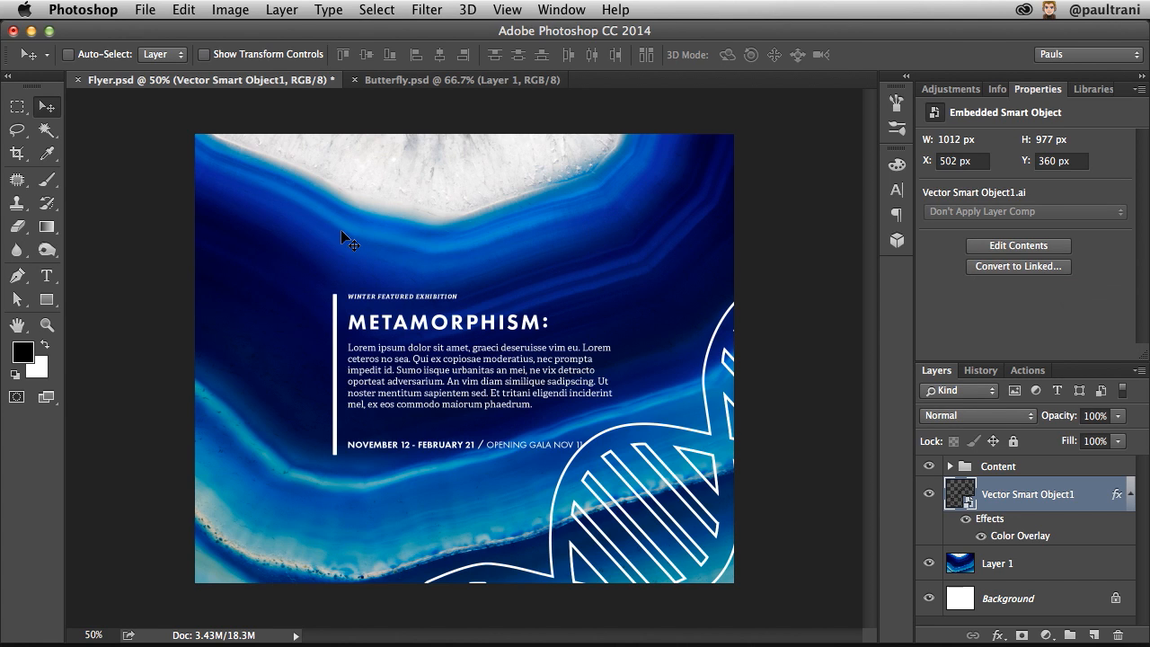
Switch to Illustrator, bring up the museum logo document Logo.ai and save it.
click(229, 624)
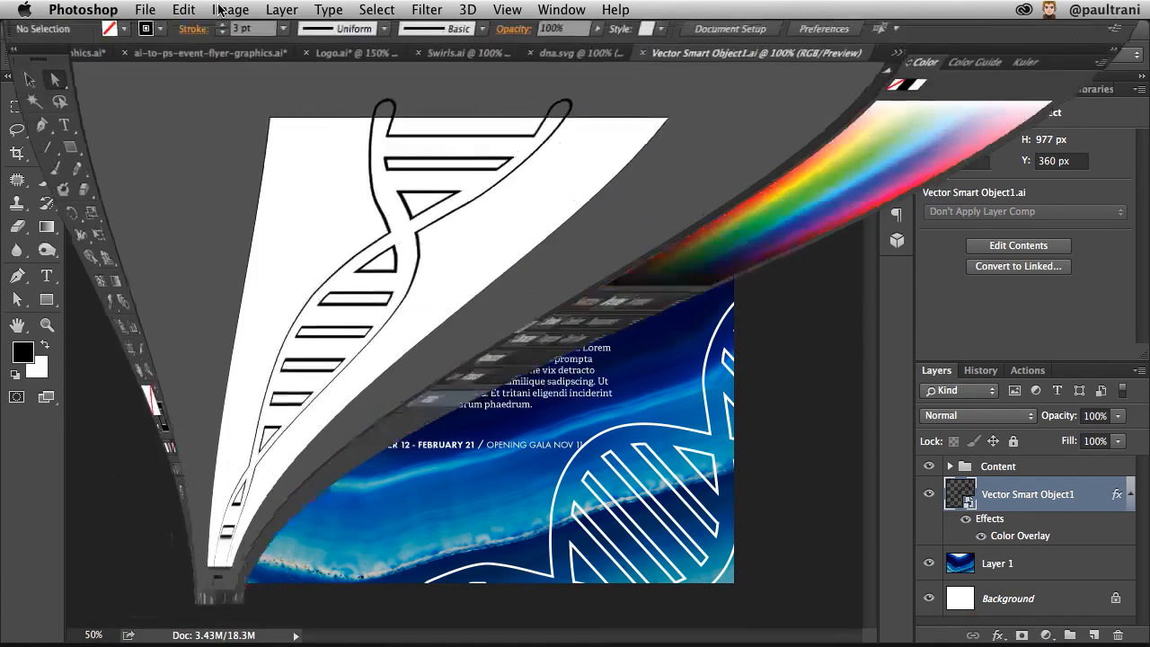
click(362, 92)
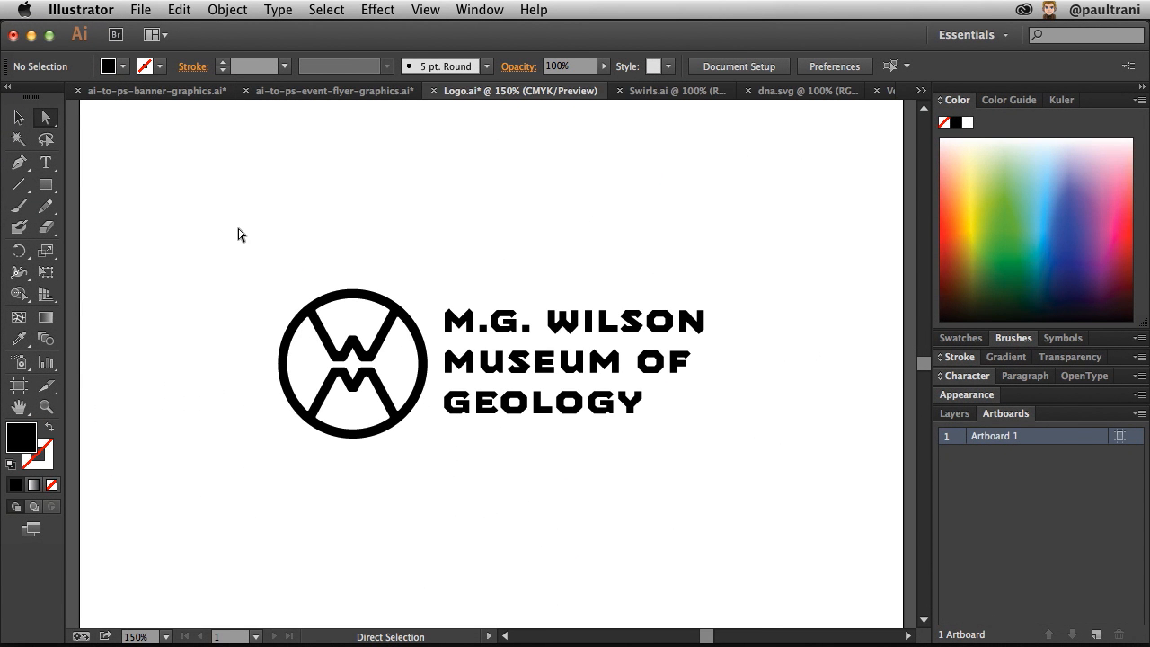
drag(221, 252, 809, 509)
click(406, 225)
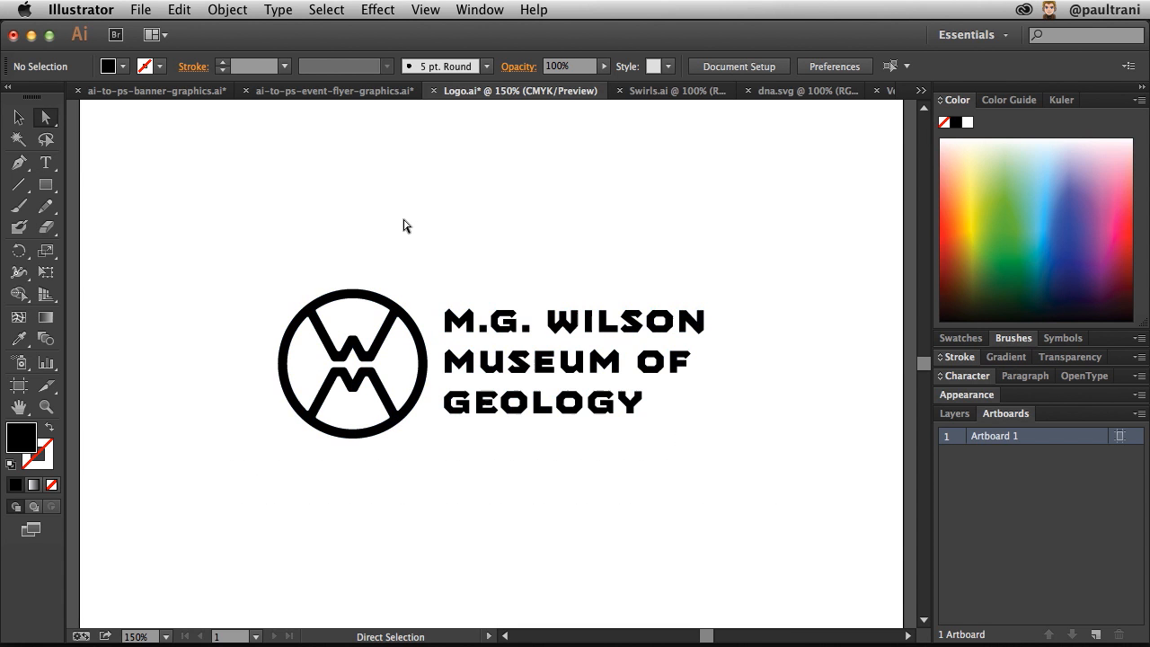
click(140, 9)
click(149, 144)
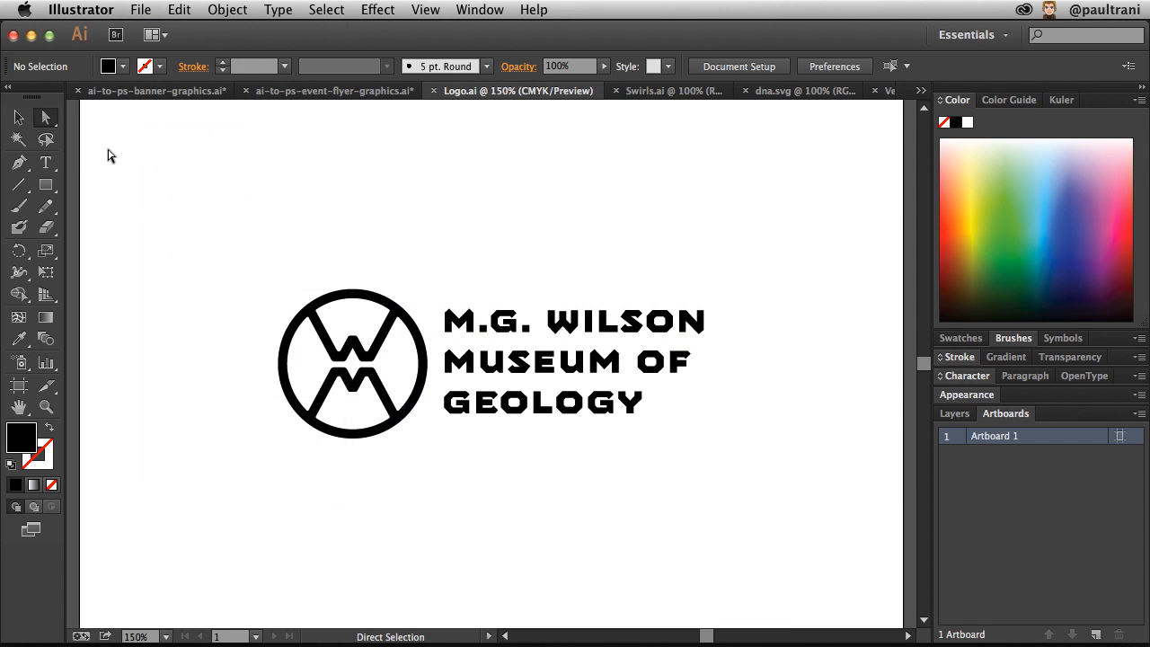
Switch to Photoshop and place Logo.ai from the Museum folder as a linked object on the flyer's white agate area.
click(32, 37)
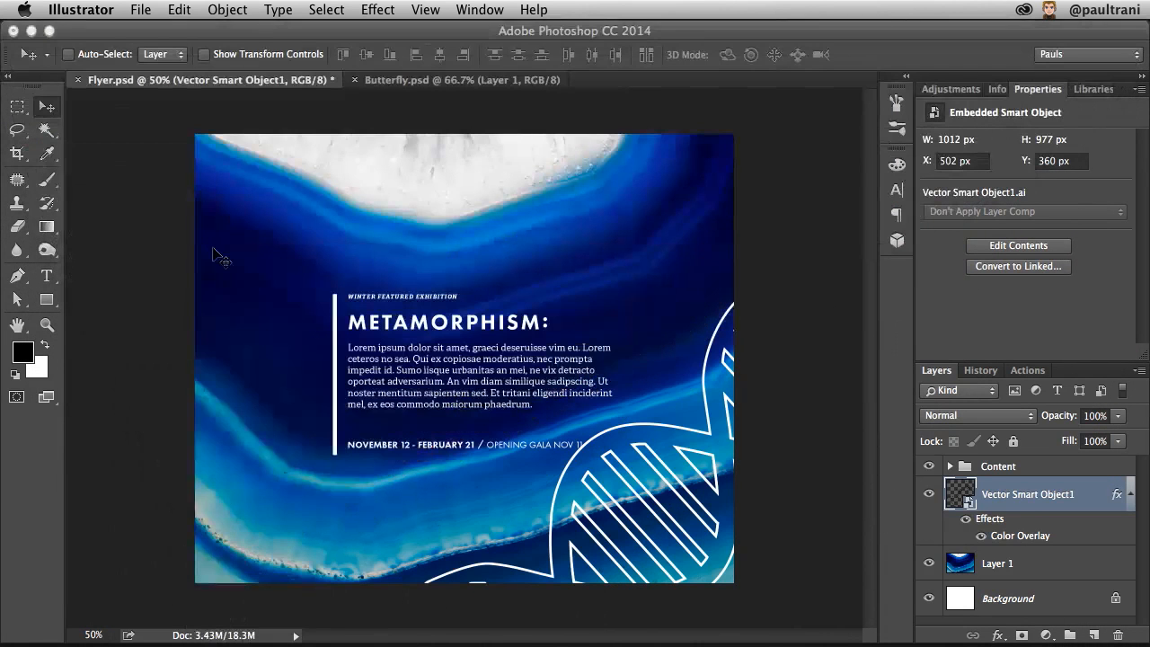
click(208, 250)
click(144, 9)
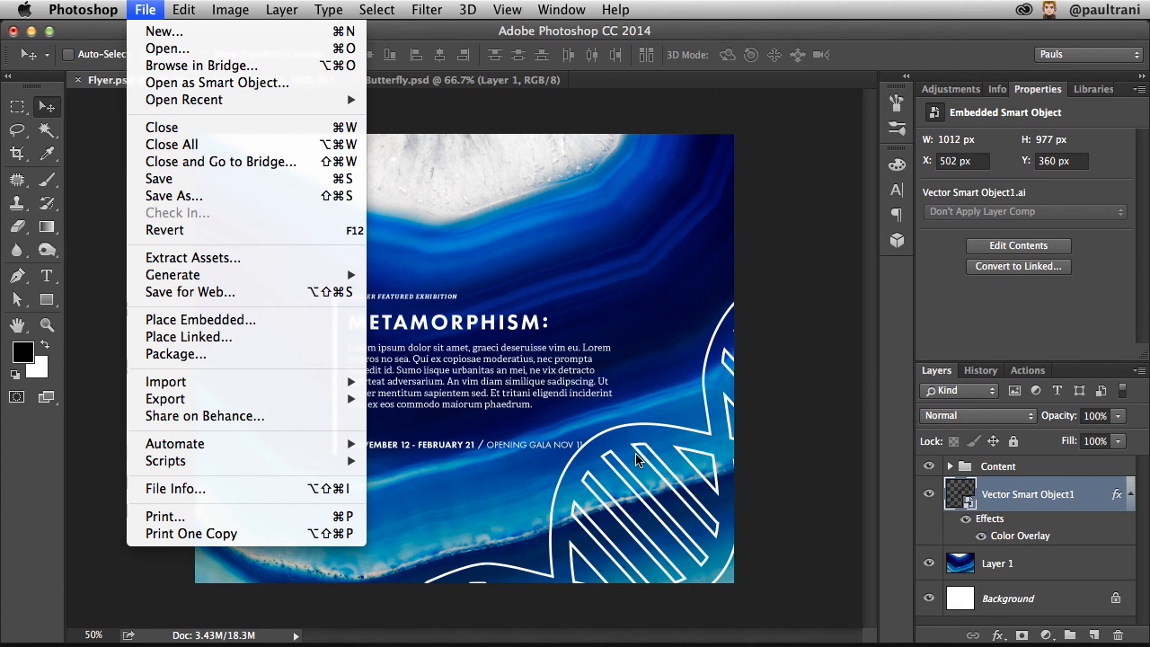
click(193, 337)
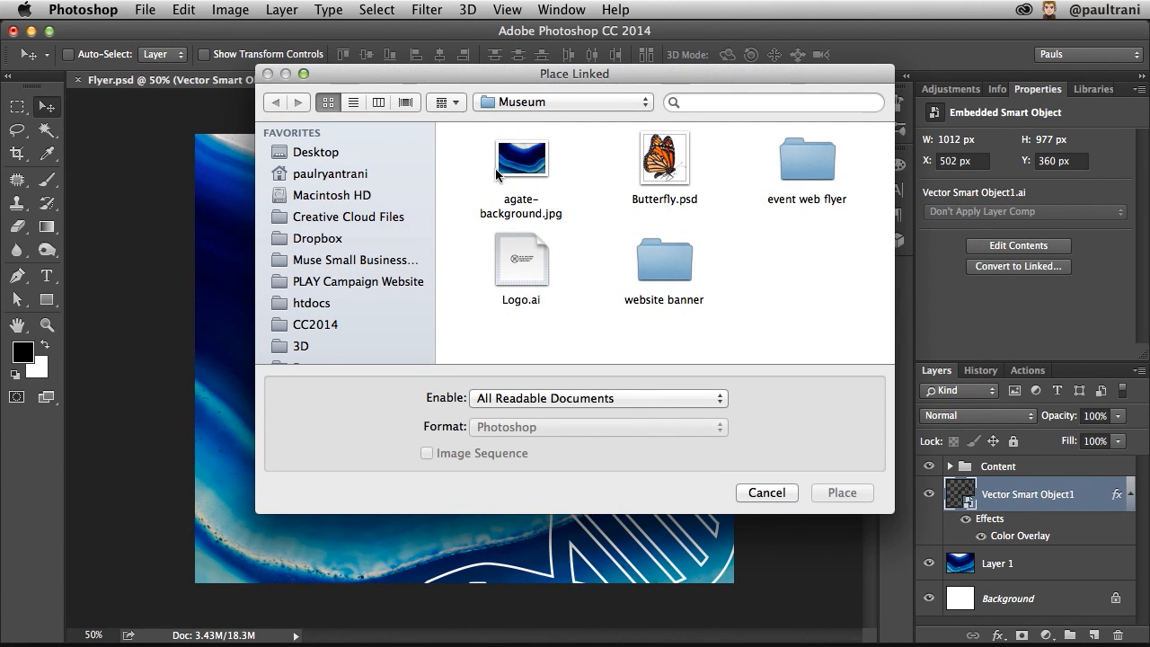
click(530, 255)
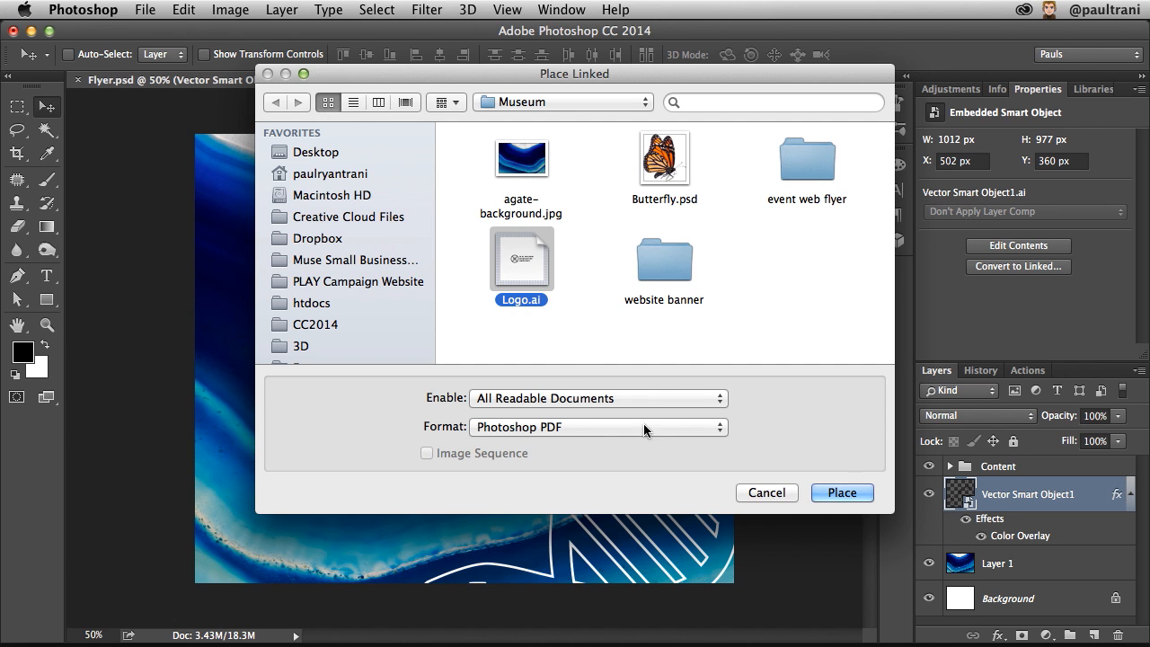
click(833, 492)
click(791, 555)
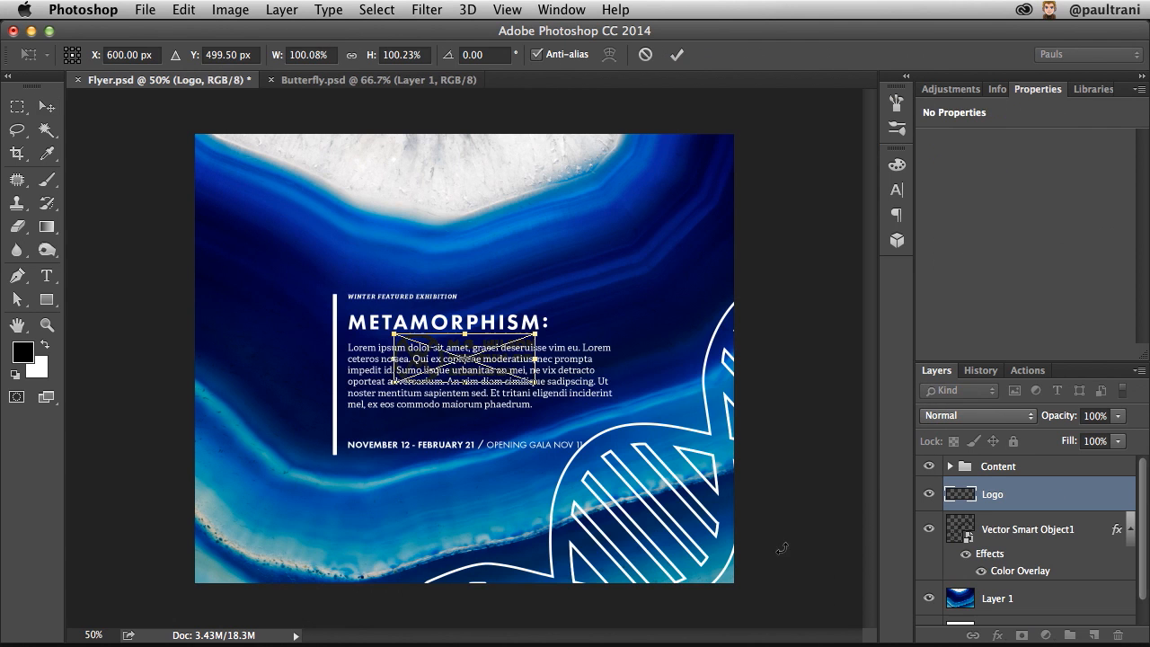
drag(436, 373, 404, 205)
key(Return)
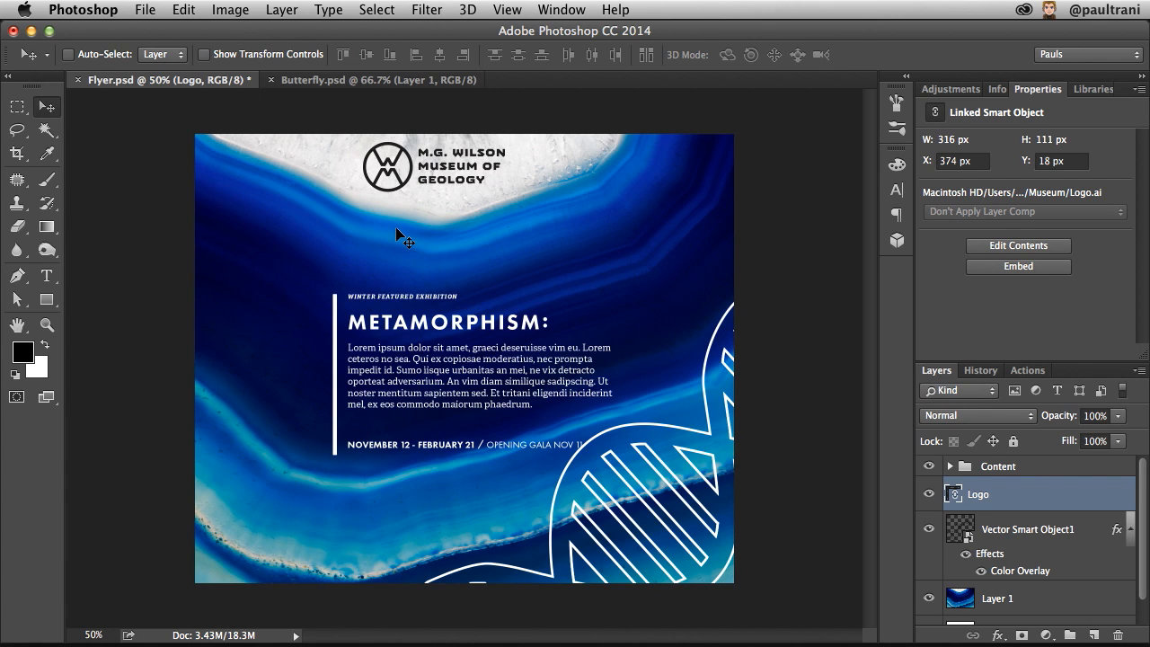
Nudge the museum logo right and slightly up to X 384 px, Y 16 px.
key(Right)
key(Right)
key(Right)
key(Right)
key(Right)
key(Right)
key(Up)
key(Up)
key(Right)
key(Right)
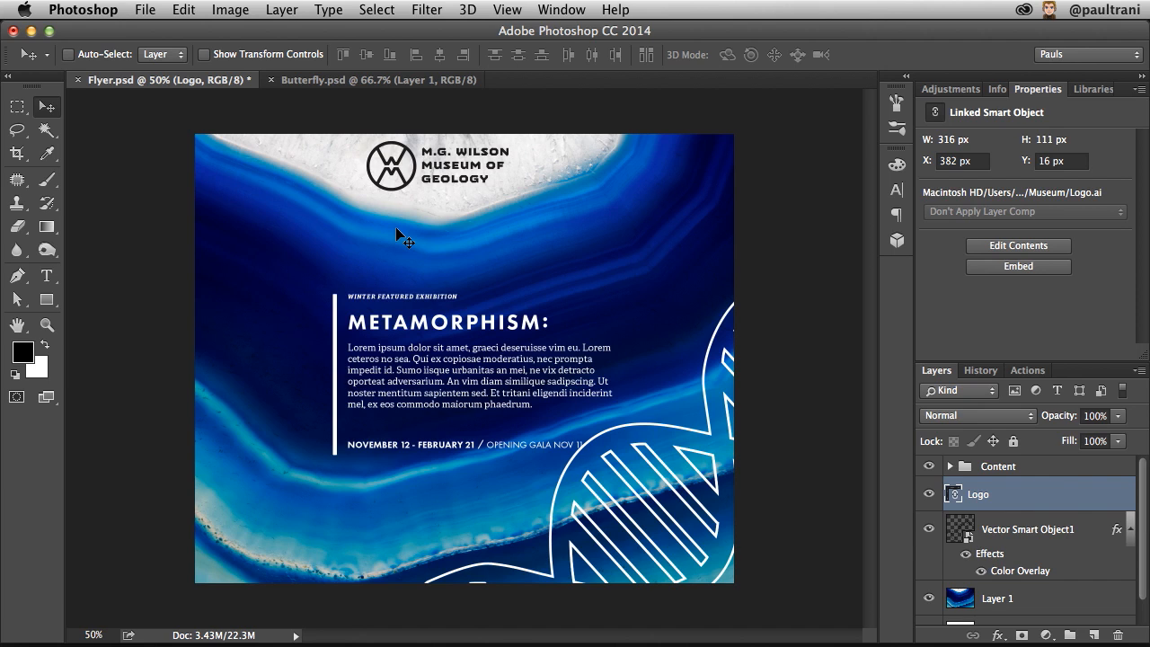
key(Right)
key(Right)
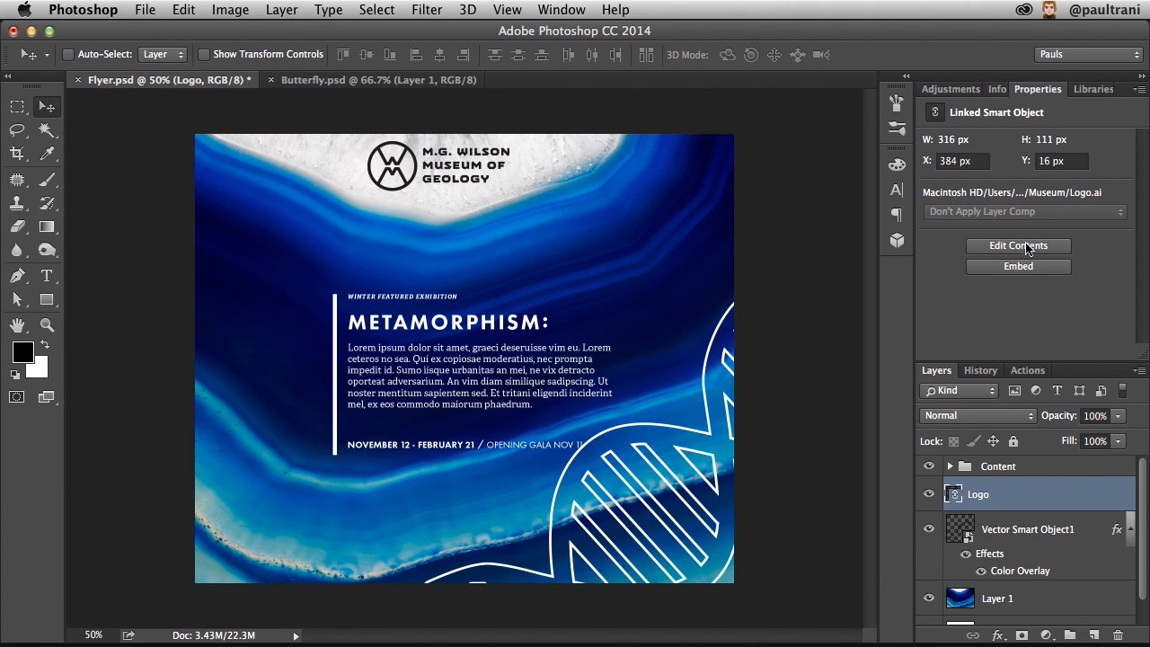
Open the linked Logo.ai in Illustrator from the Museum folder in Finder.
click(140, 644)
click(124, 637)
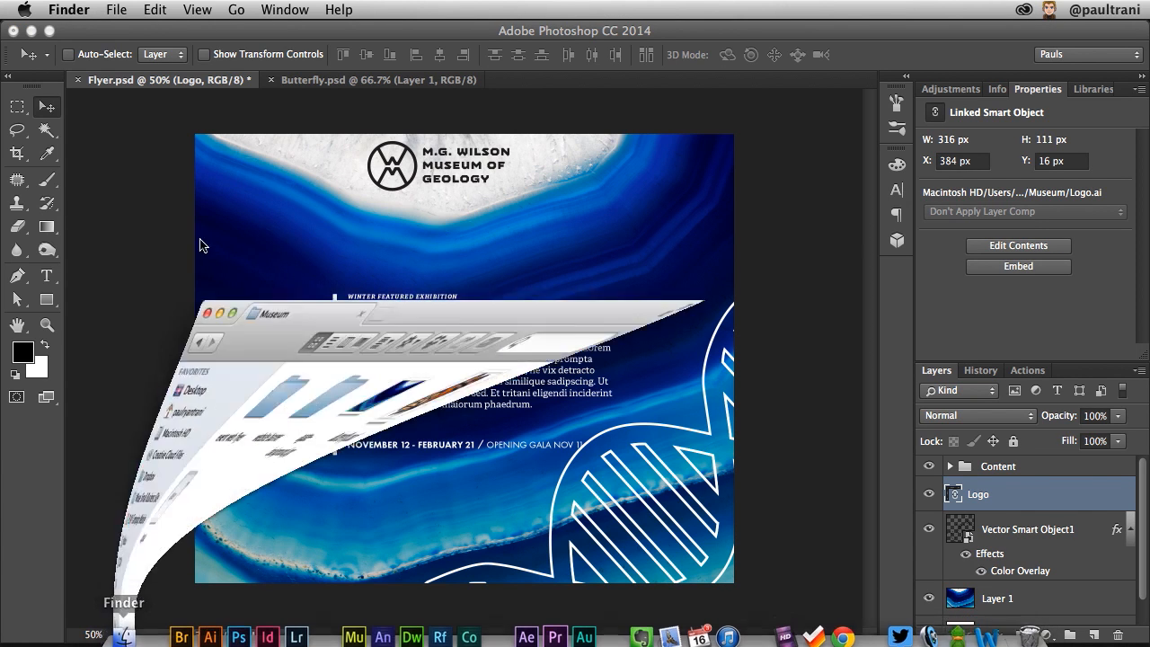
double_click(496, 325)
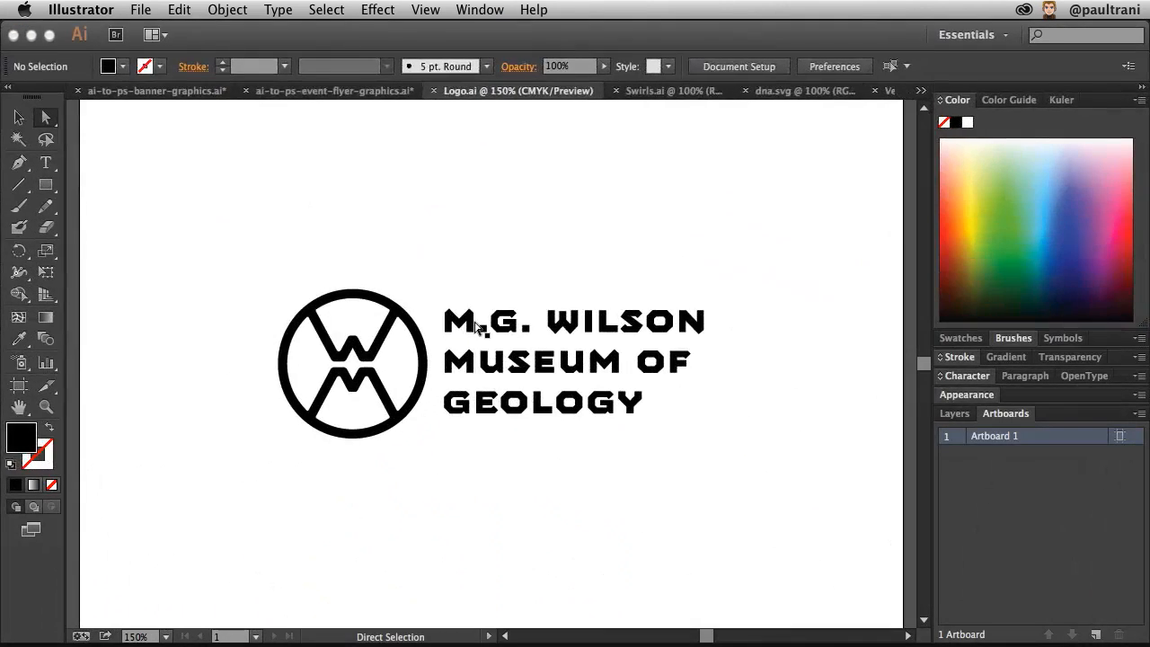
Select all paths of the round emblem in Logo.ai and group them.
drag(224, 249, 433, 482)
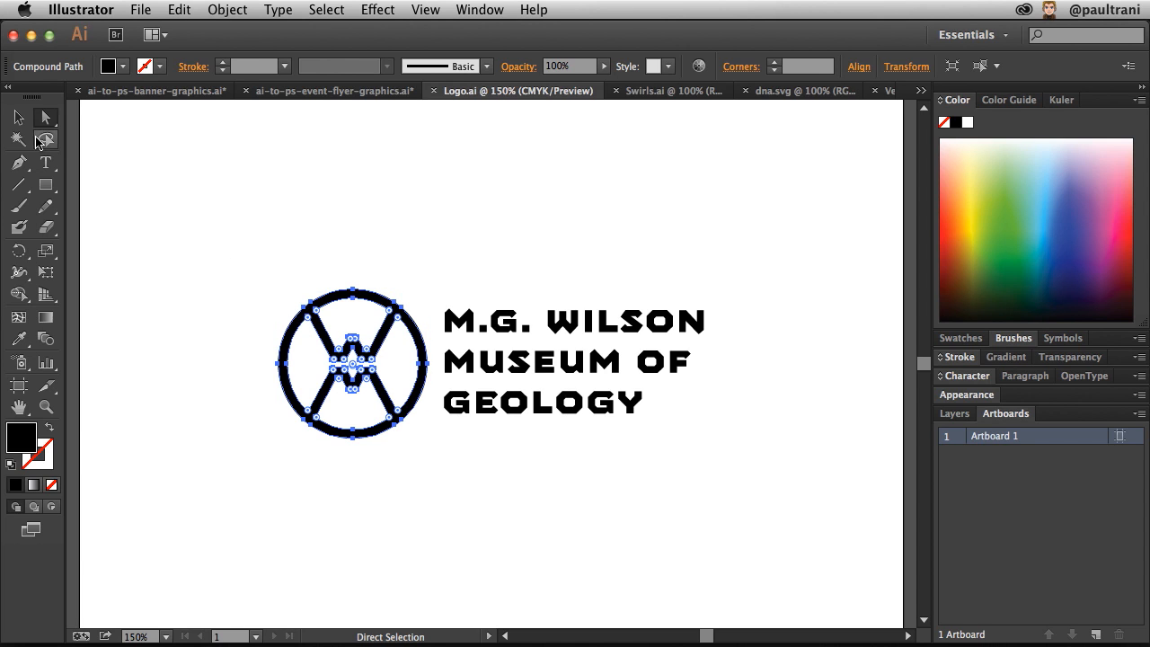
key(super+t)
key(super+g)
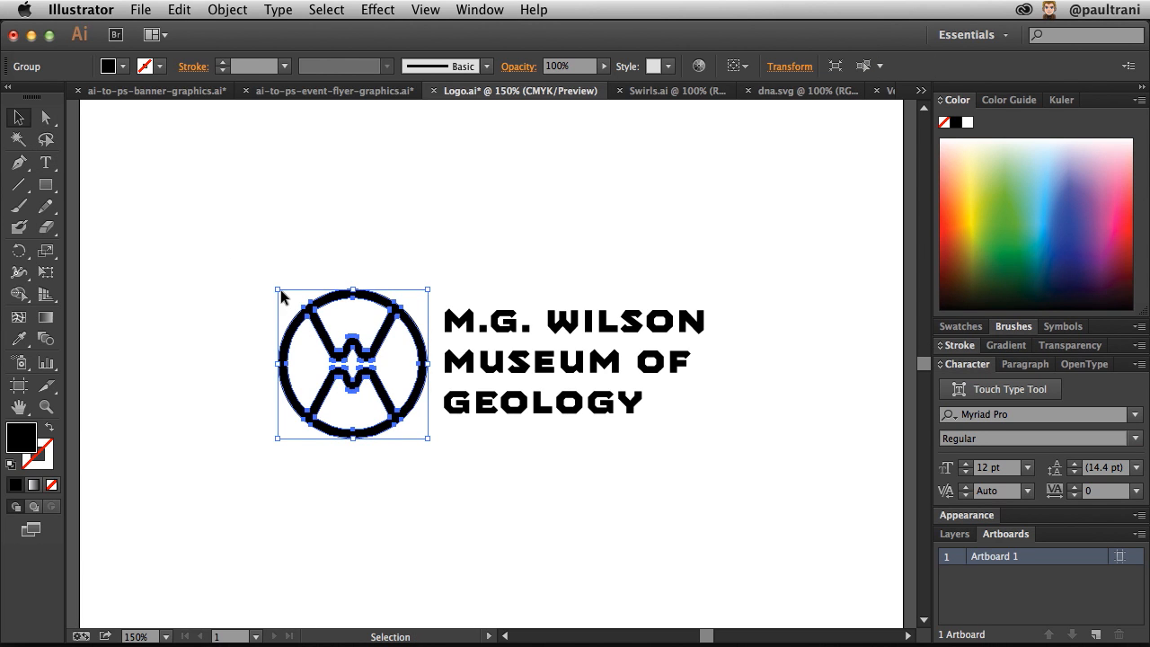
Shrink the grouped emblem to the height of the three-line museum name, position it beside the text and save Logo.ai.
drag(278, 289, 297, 309)
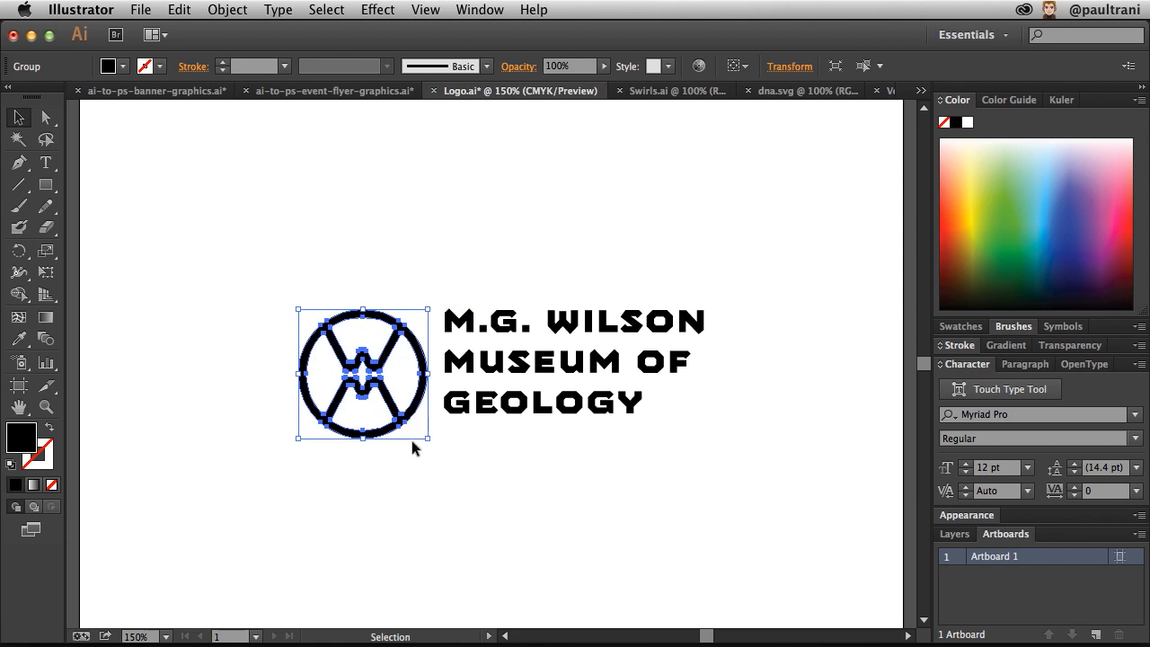
drag(427, 441, 402, 414)
drag(328, 349, 348, 353)
click(252, 319)
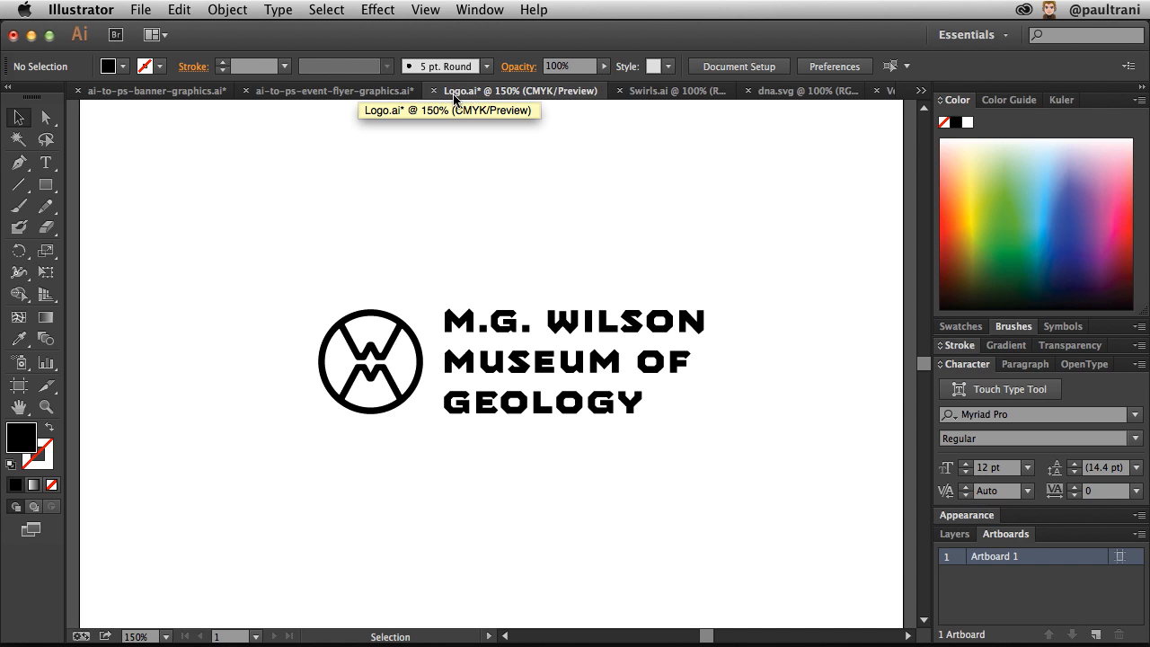
key(cmd+s)
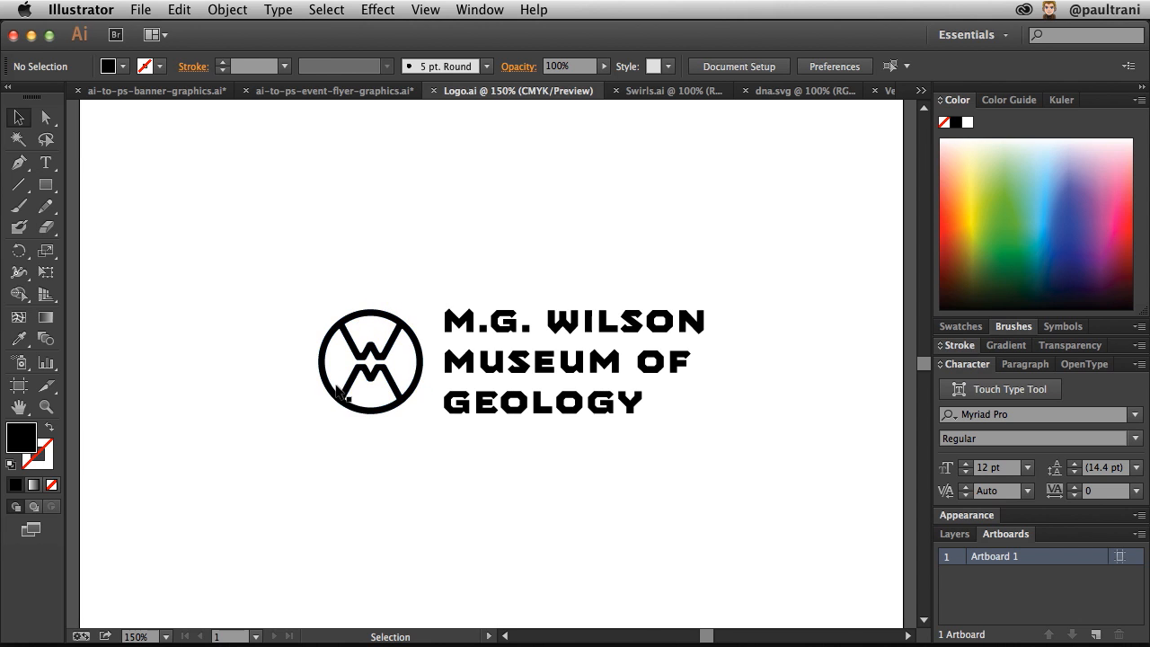
Return to the flyer in Photoshop and review the commands available for the linked Logo smart object, such as Replace Contents.
click(29, 36)
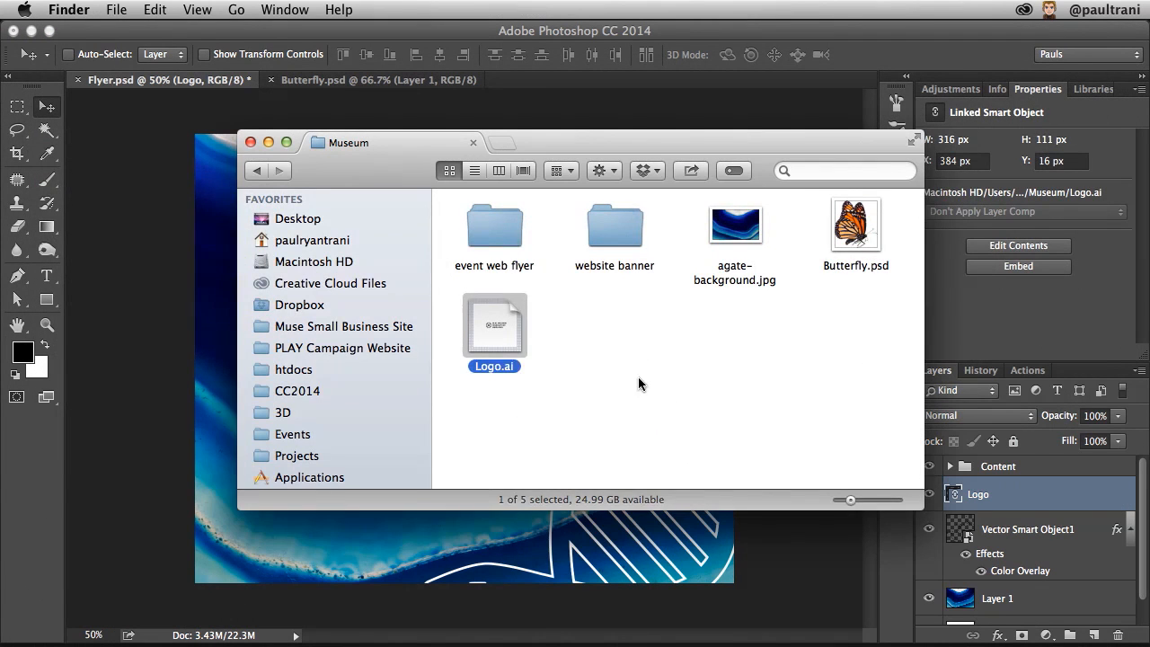
click(638, 383)
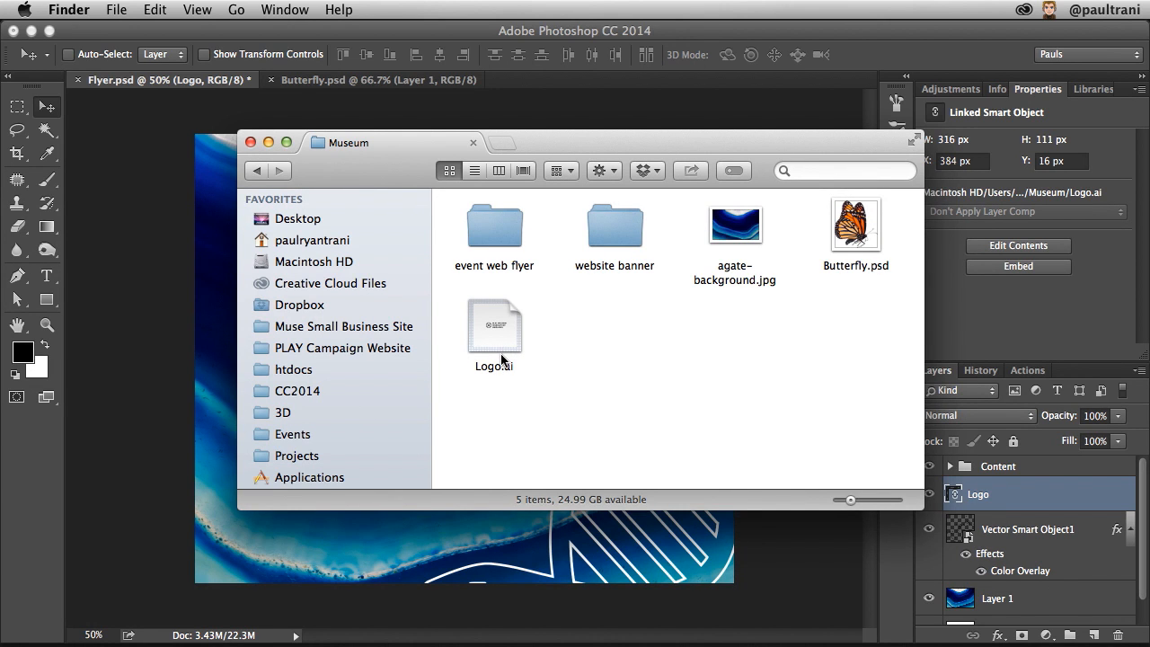
click(265, 37)
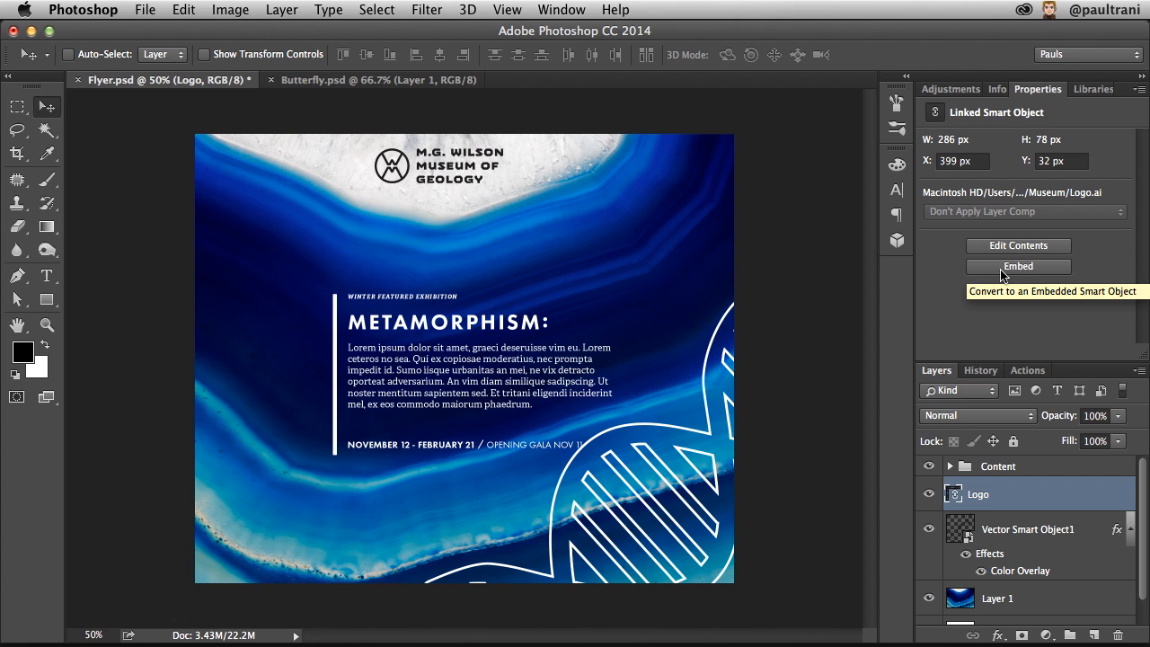
right_click(993, 494)
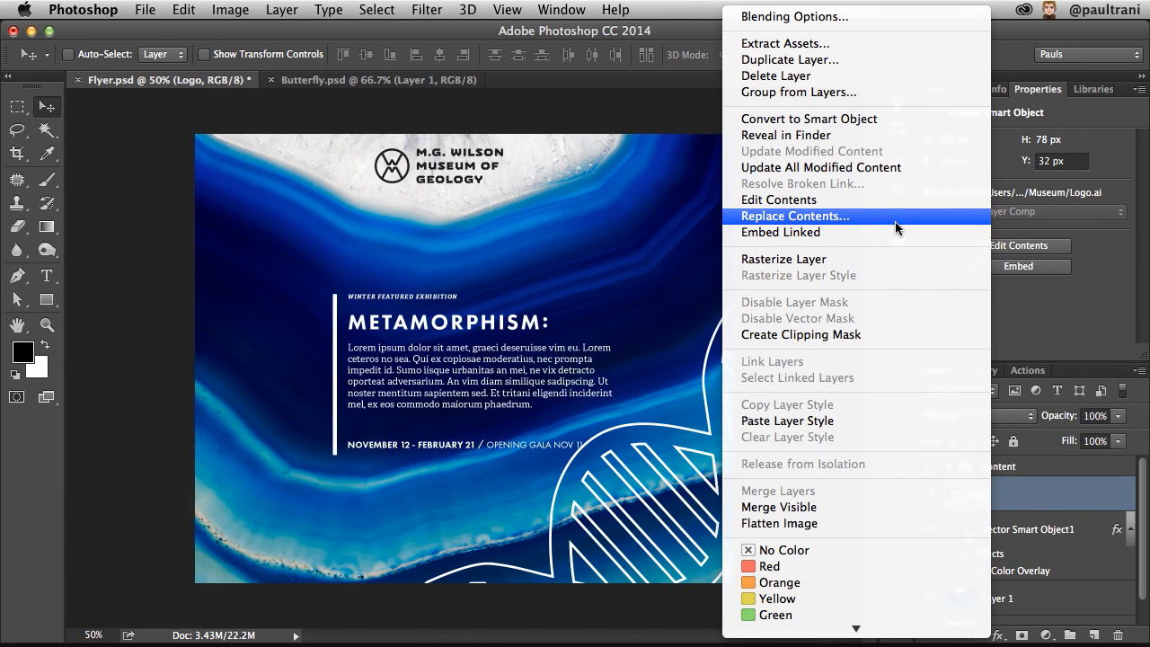
click(896, 221)
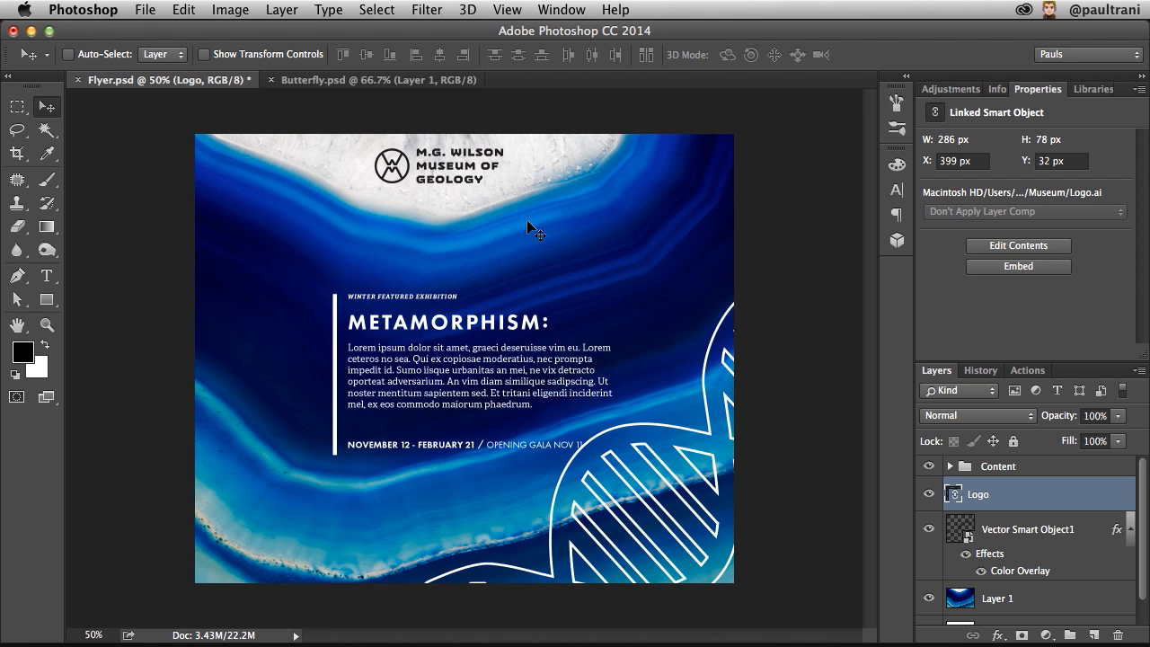
Add the museum logo from the flyer to My Library and bring the library's Graphics section into view.
click(1091, 89)
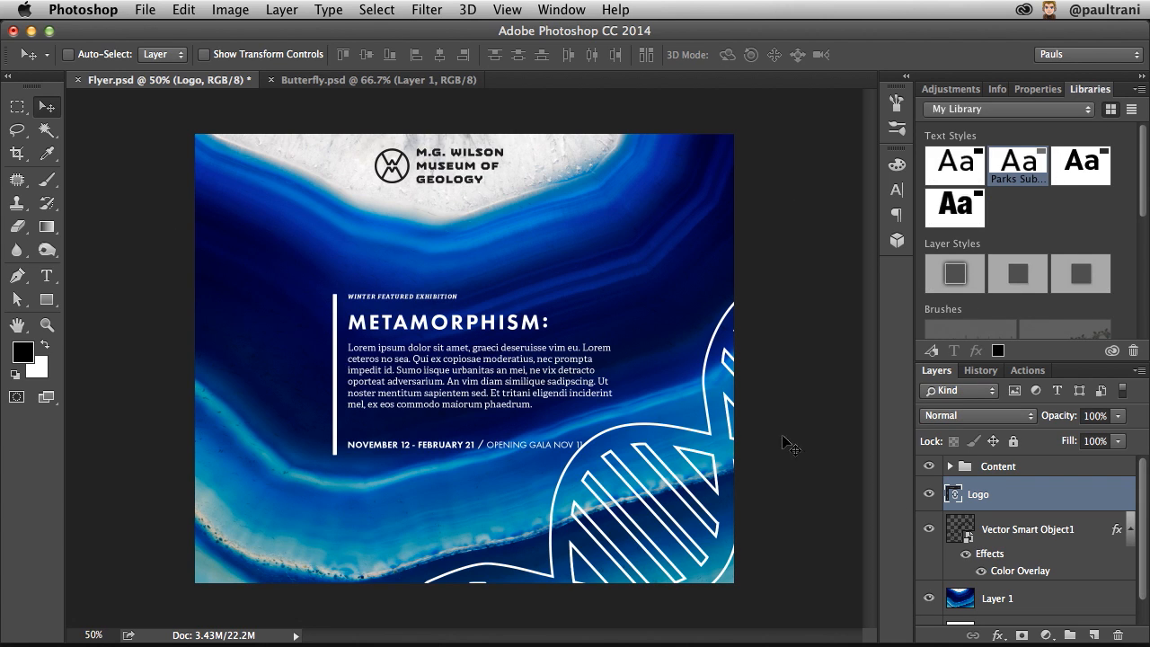
drag(439, 192, 1056, 206)
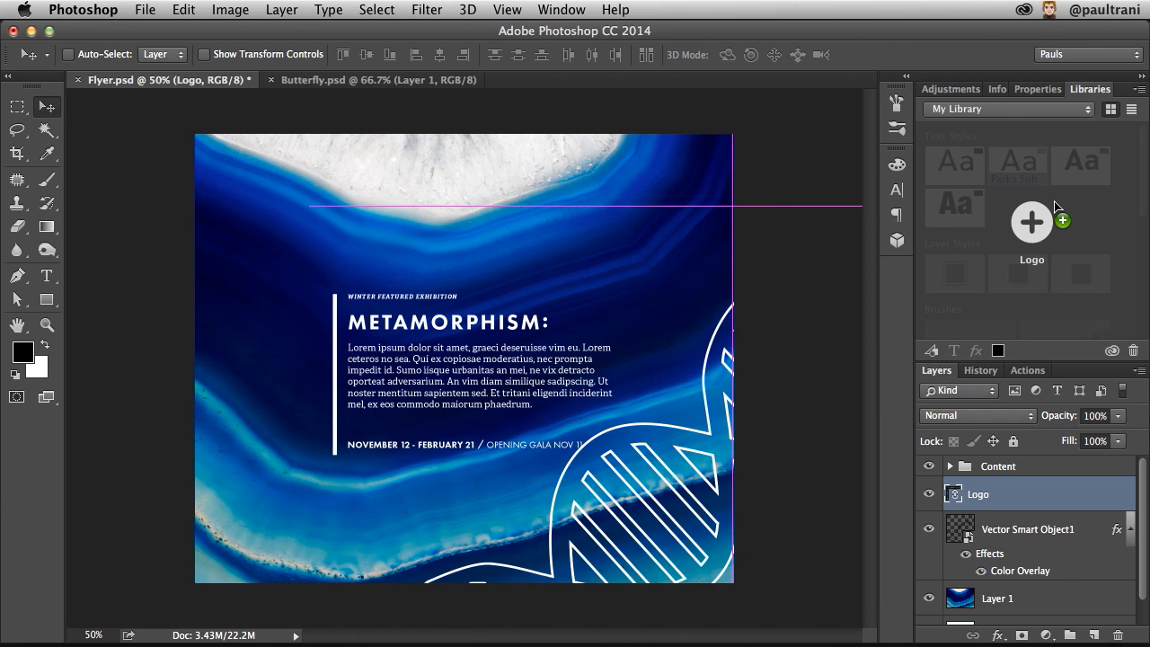
drag(1056, 206, 1057, 207)
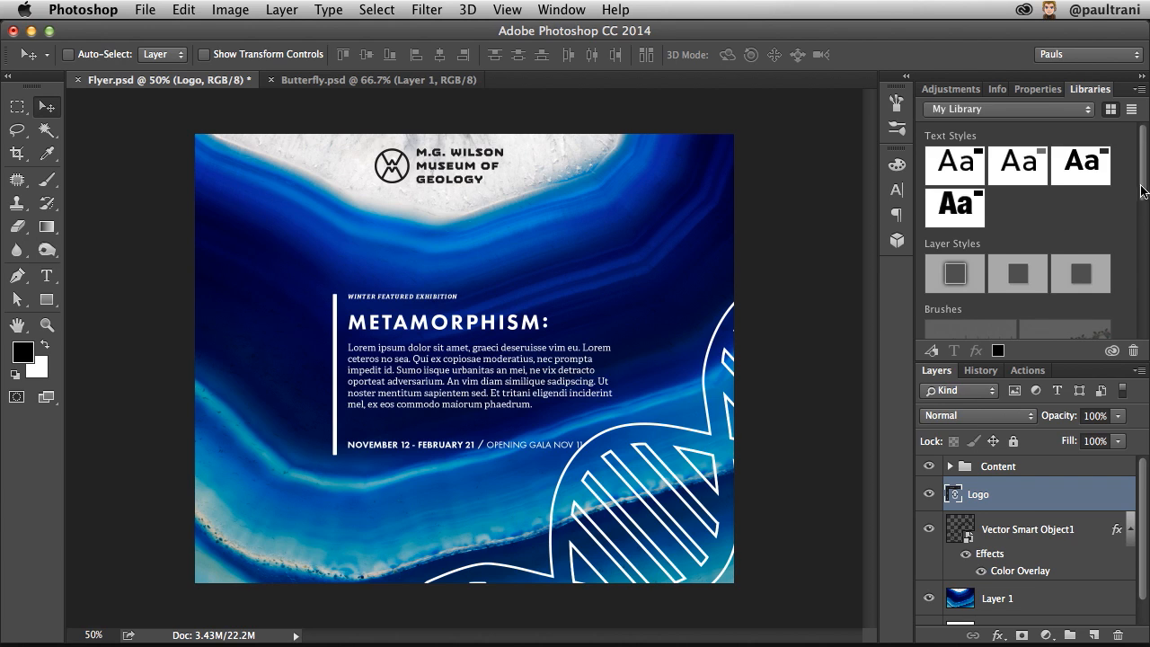
drag(1146, 193, 1143, 358)
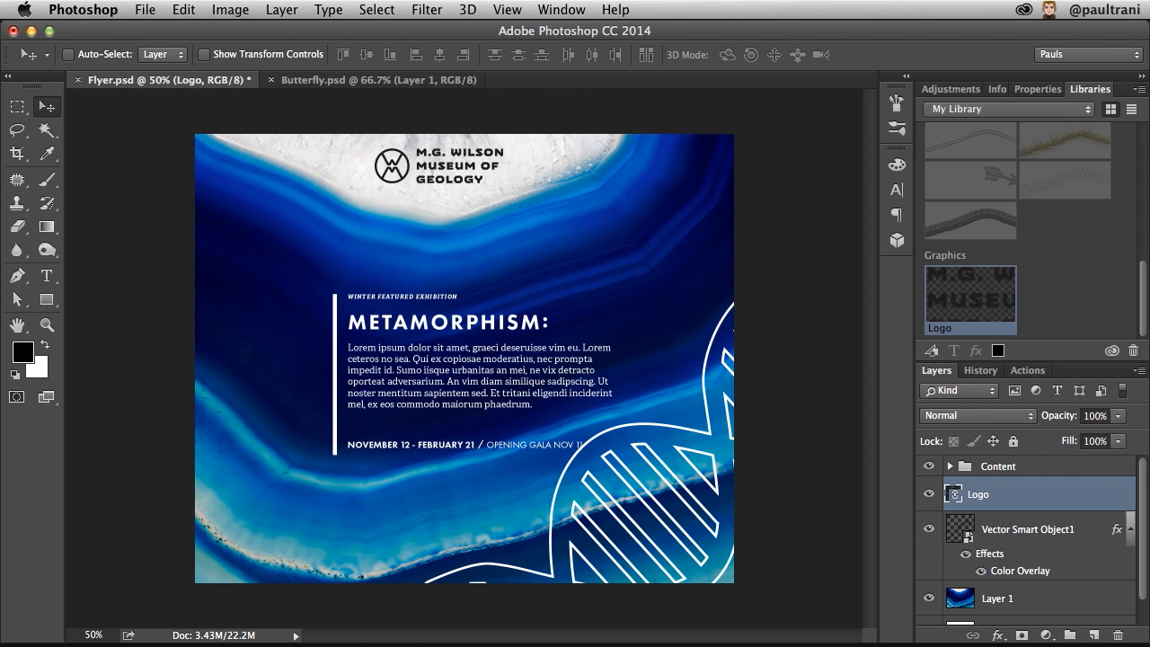
Open the recent document ai-to-ps-banner.psd.
key(m)
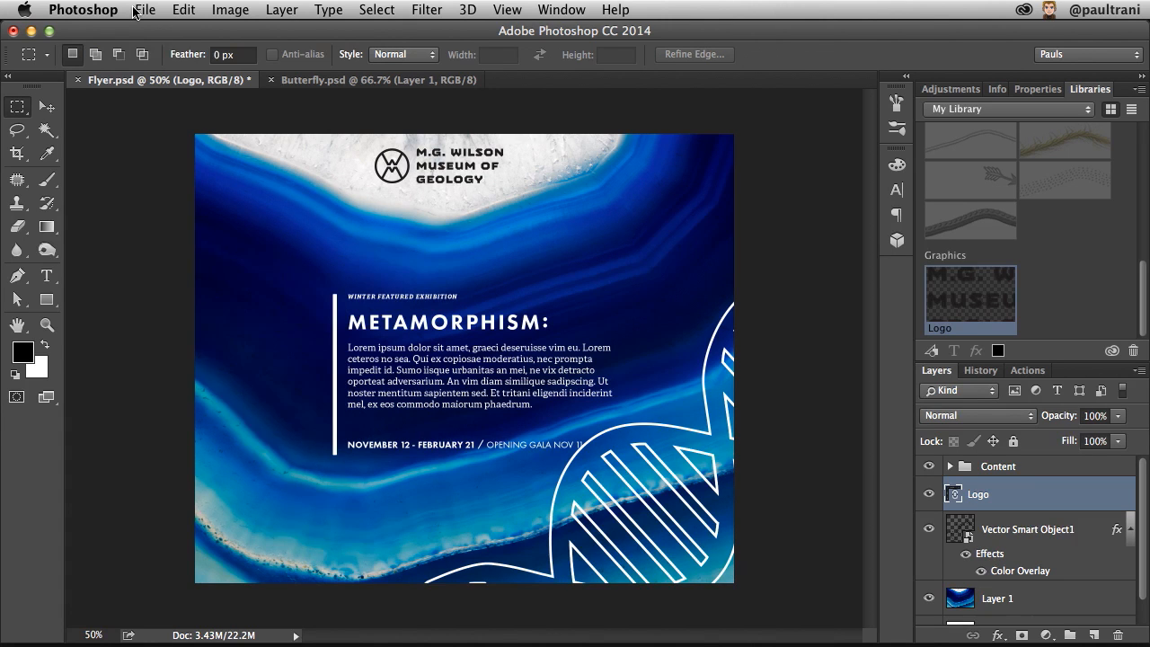
click(144, 9)
mouse_move(225, 99)
click(433, 100)
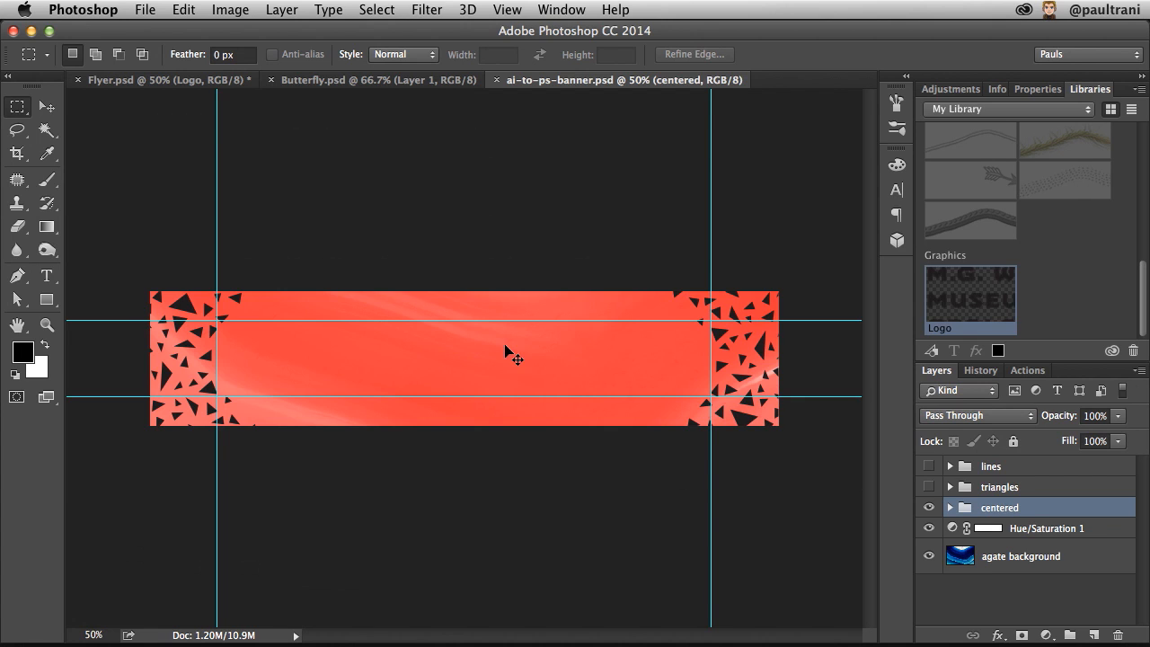
Place the Logo graphic from My Library in the middle of the red banner and hide the guides.
drag(959, 294, 438, 358)
key(v)
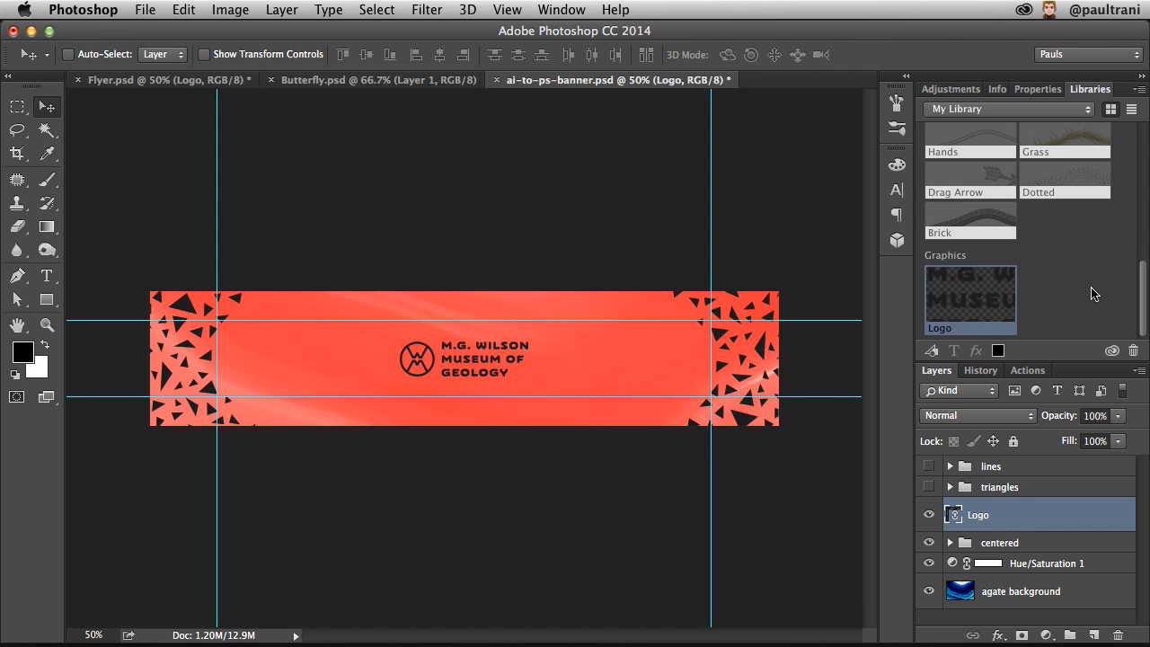
scroll(1088, 292, up, 5)
scroll(1015, 269, down, 5)
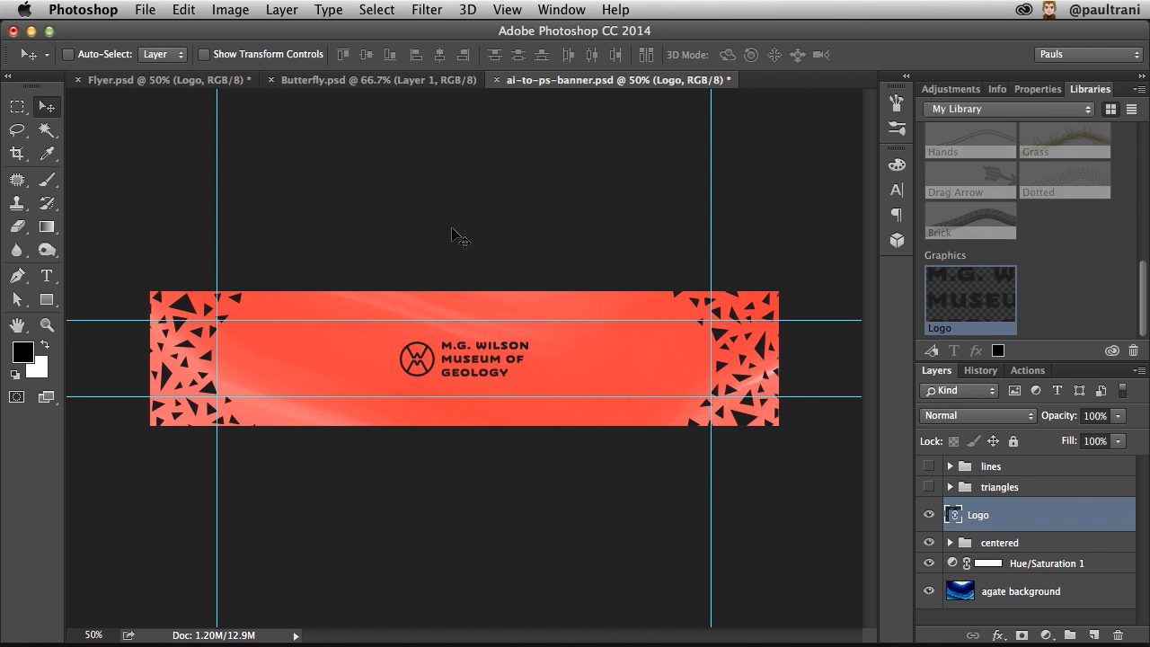
key(super+semicolon)
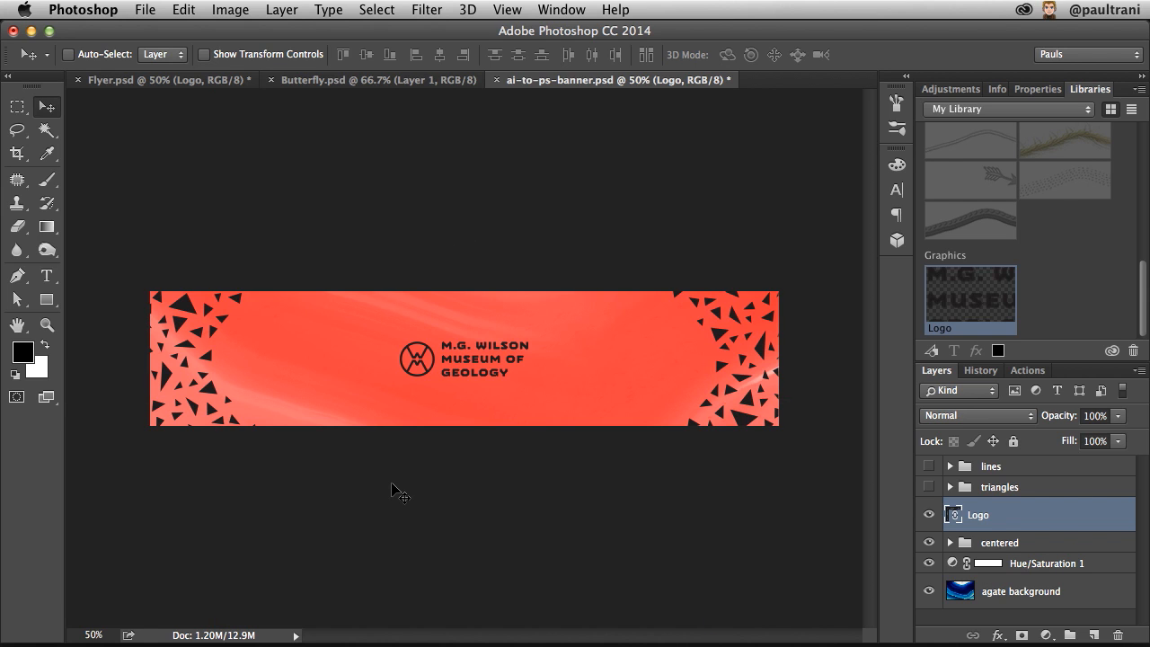
Bring up Butterfly.psd, switch to Illustrator and show the document ai-to-ps-event-flyer-graphics.ai.
click(311, 79)
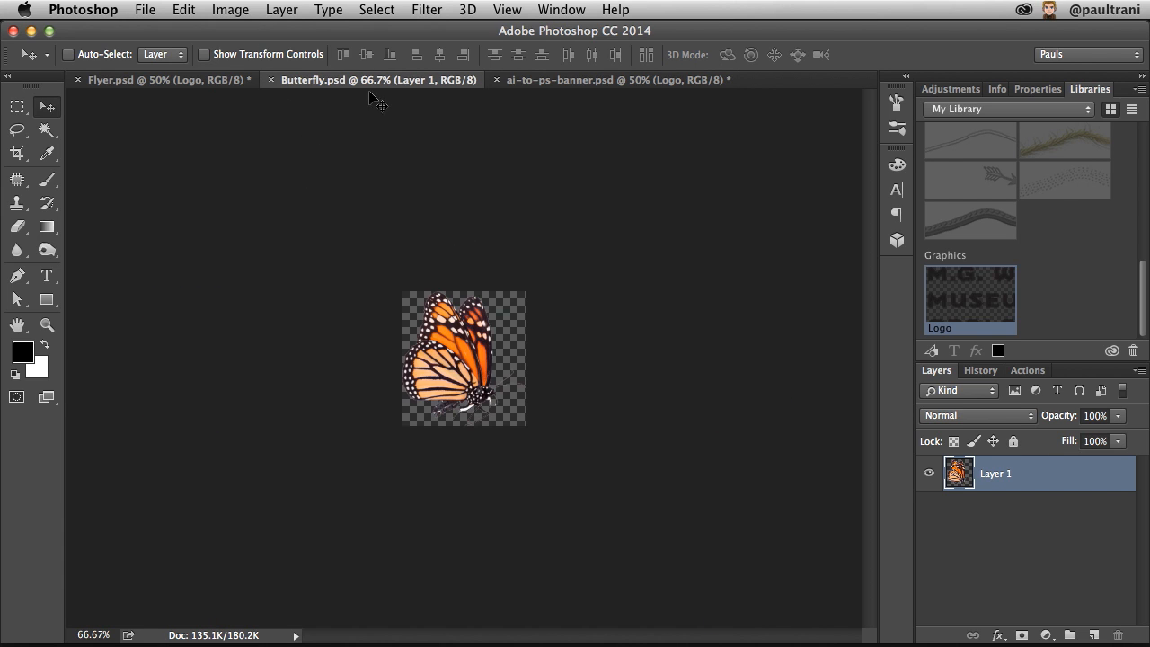
key(super)
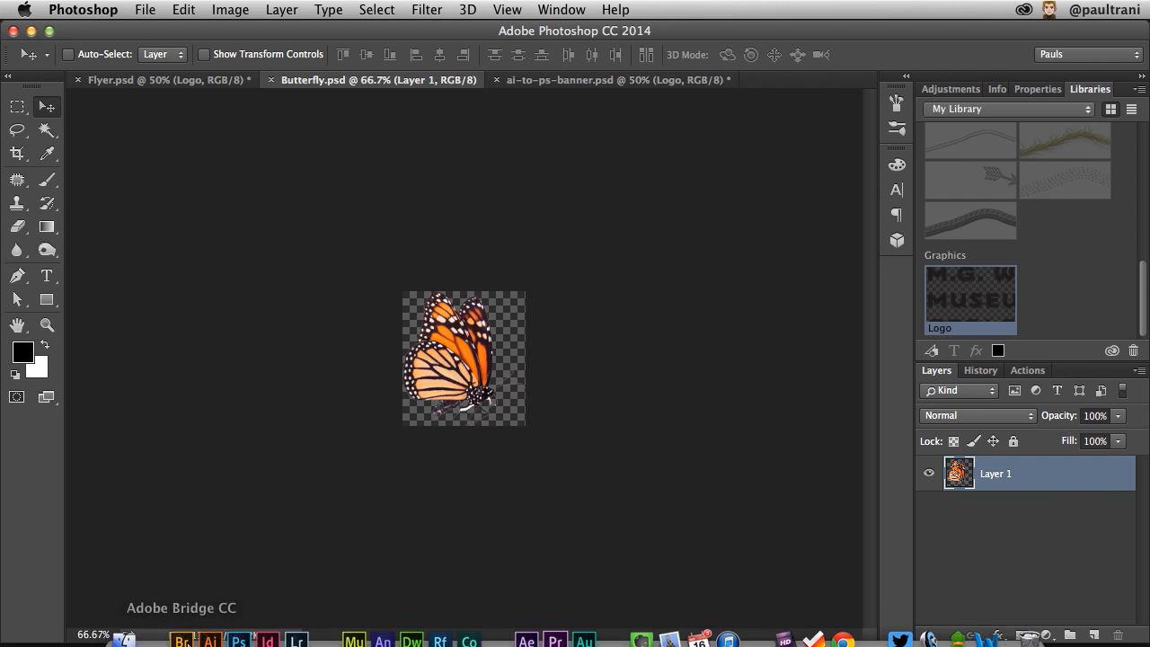
click(214, 634)
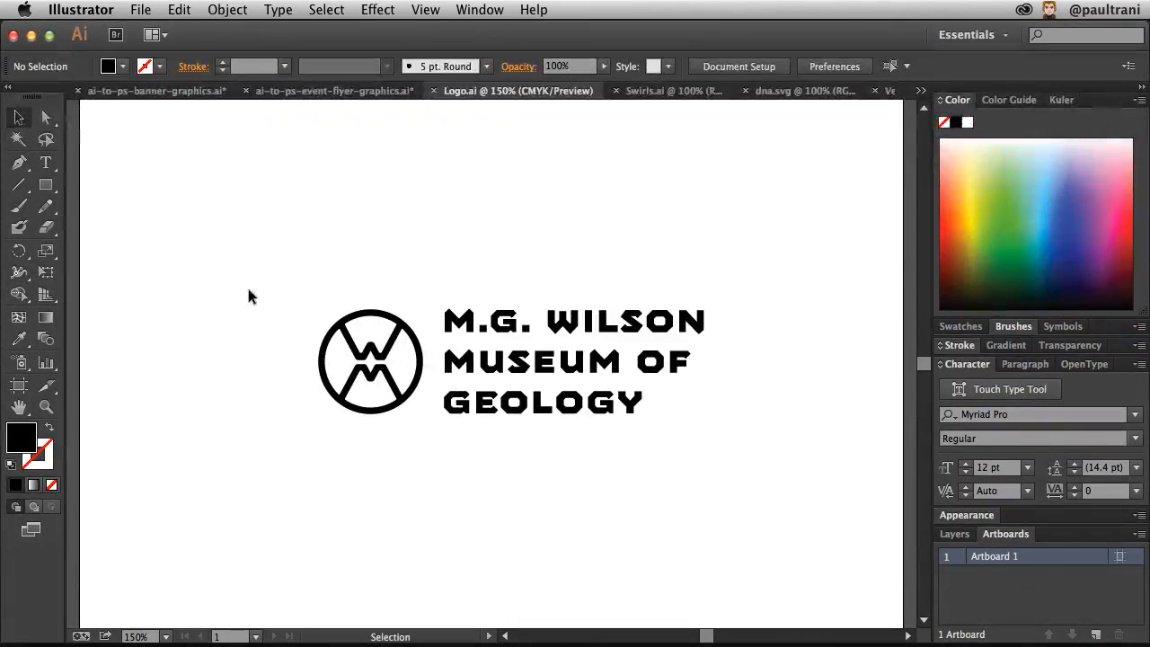
click(308, 91)
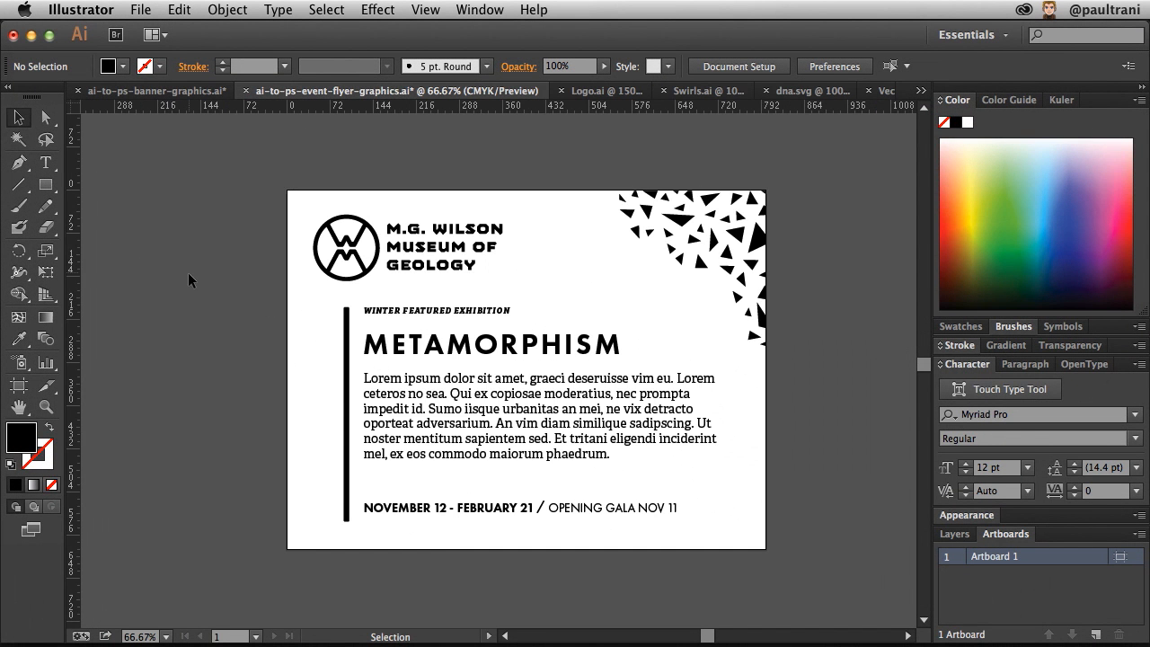
Place Butterfly.psd from the Museum folder as a linked file on the flyer, just above the end of the METAMORPHISM heading.
click(137, 10)
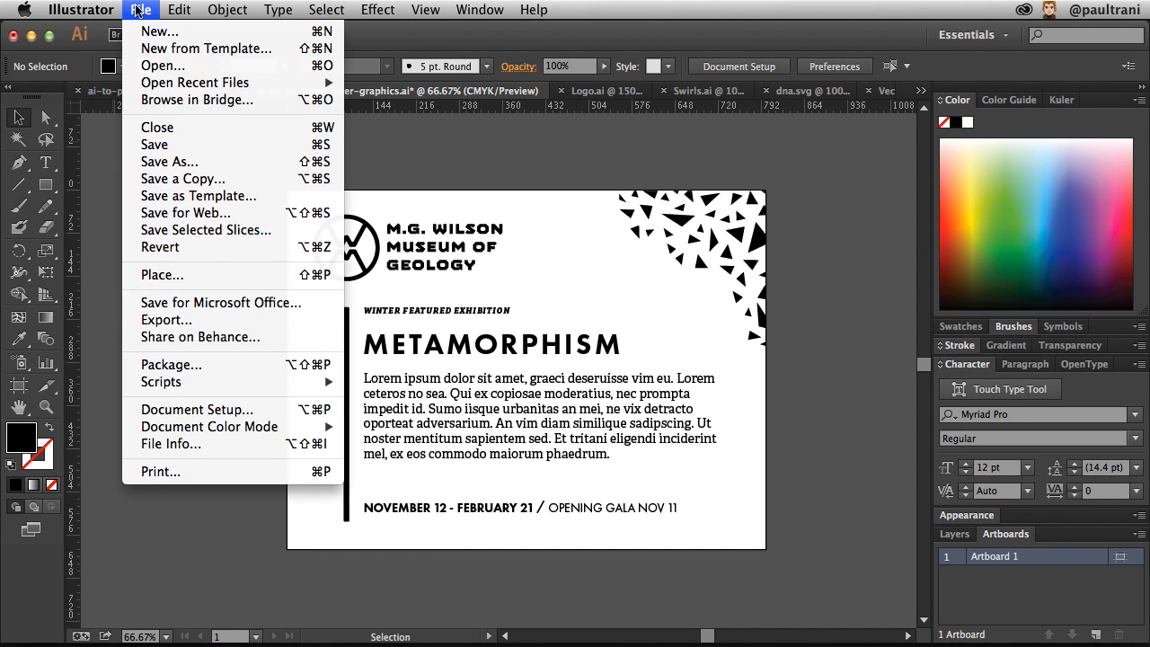
click(148, 275)
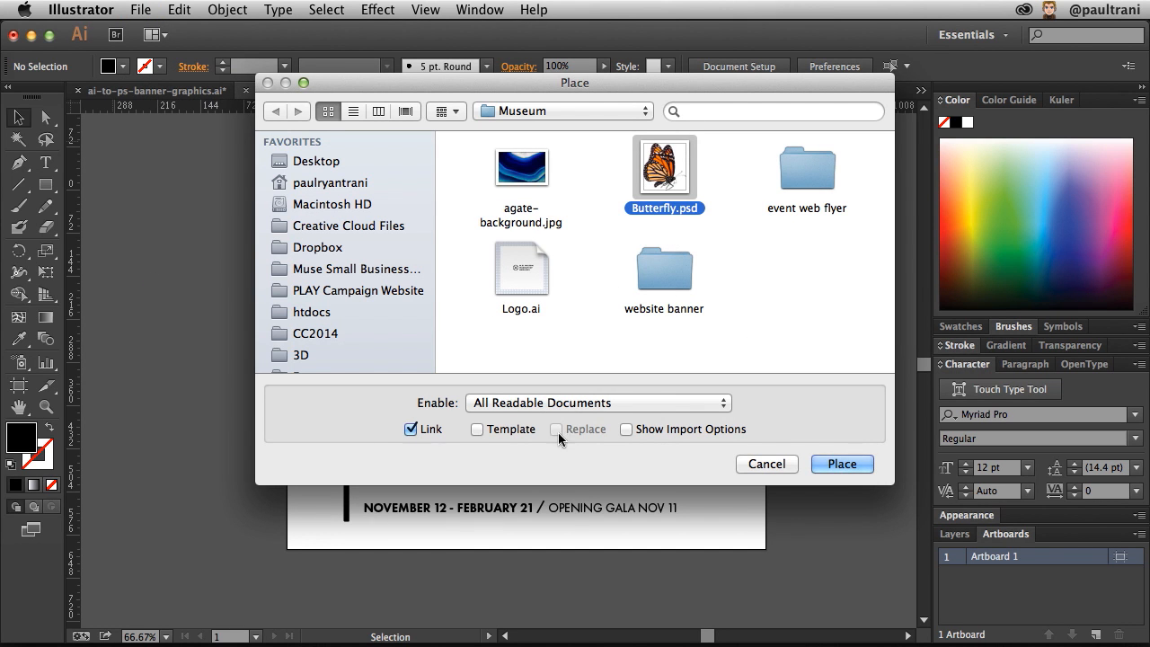
click(840, 465)
drag(525, 223, 580, 284)
drag(545, 249, 586, 300)
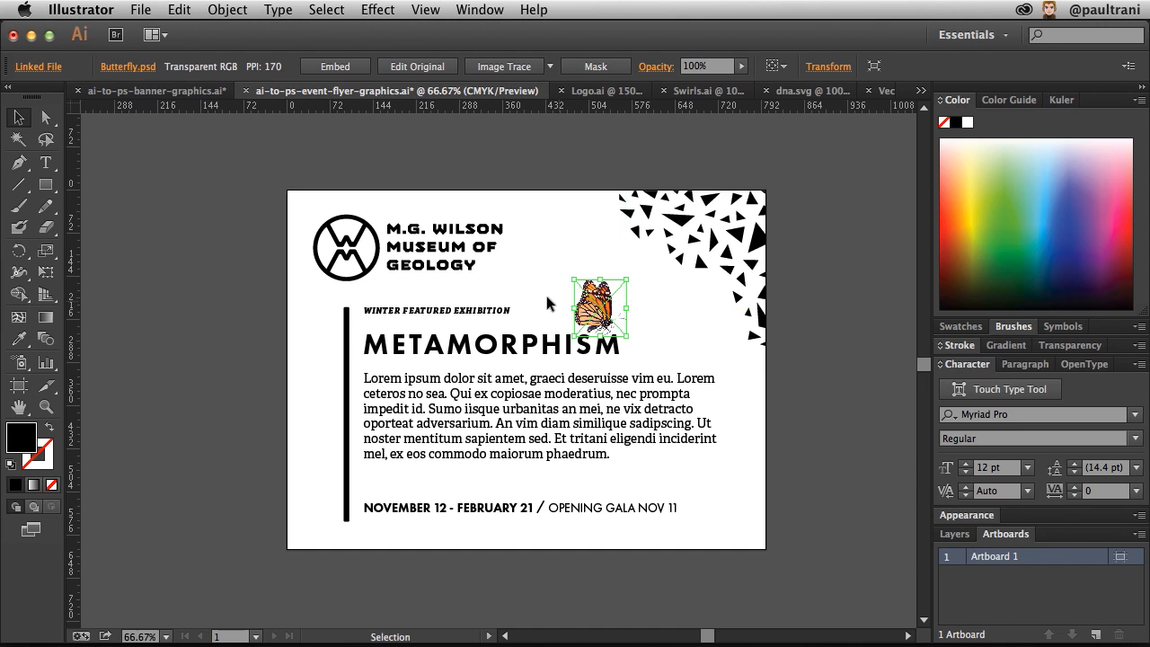
click(206, 251)
key(super+z)
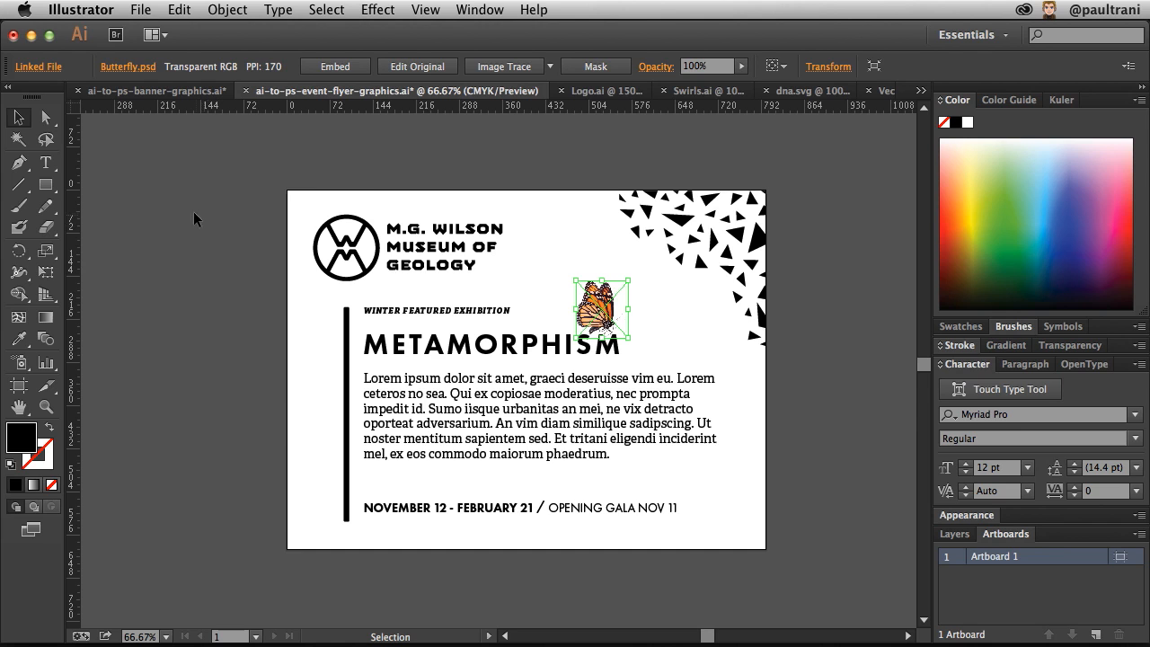
Open the linked butterfly's original in Photoshop, shift its hue from orange to red and save Butterfly.psd.
click(413, 66)
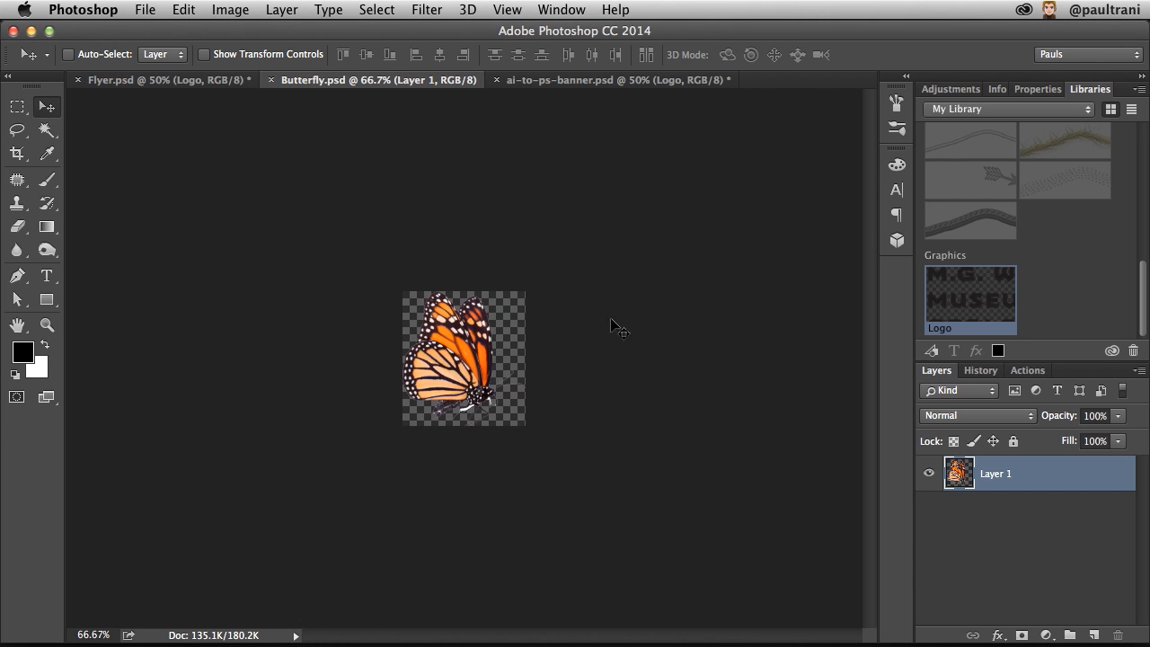
key(super+u)
drag(819, 363, 796, 367)
key(Return)
key(v)
key(super+s)
Switch back to Illustrator, update the linked butterfly from its modified file and leave it deselected.
click(30, 31)
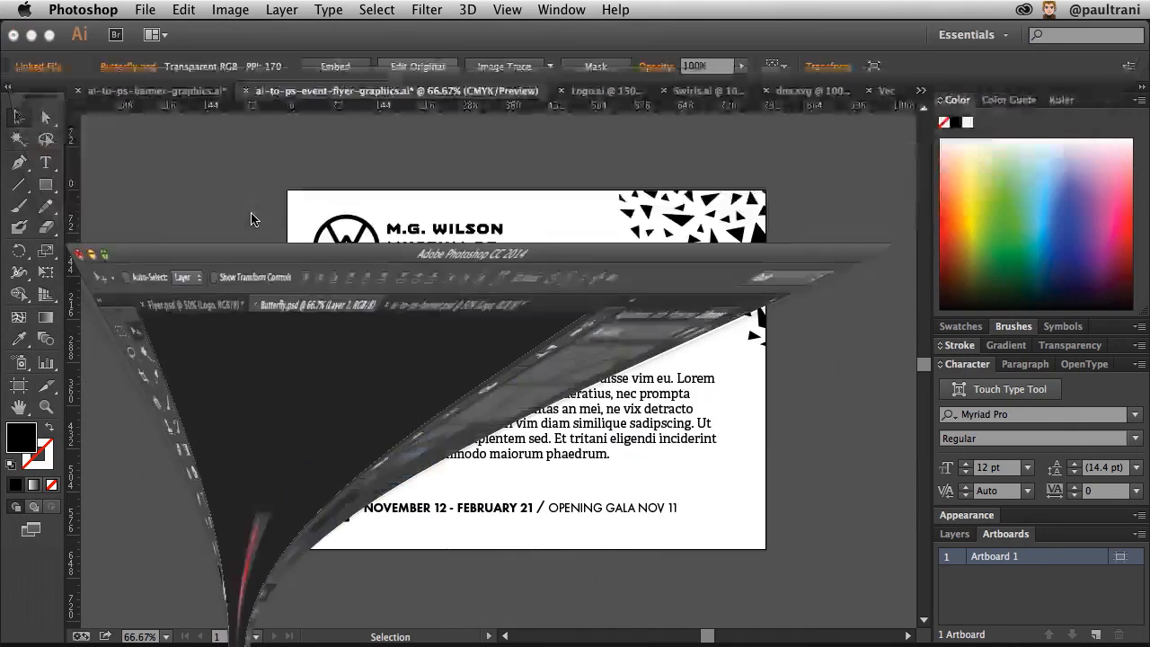
click(742, 366)
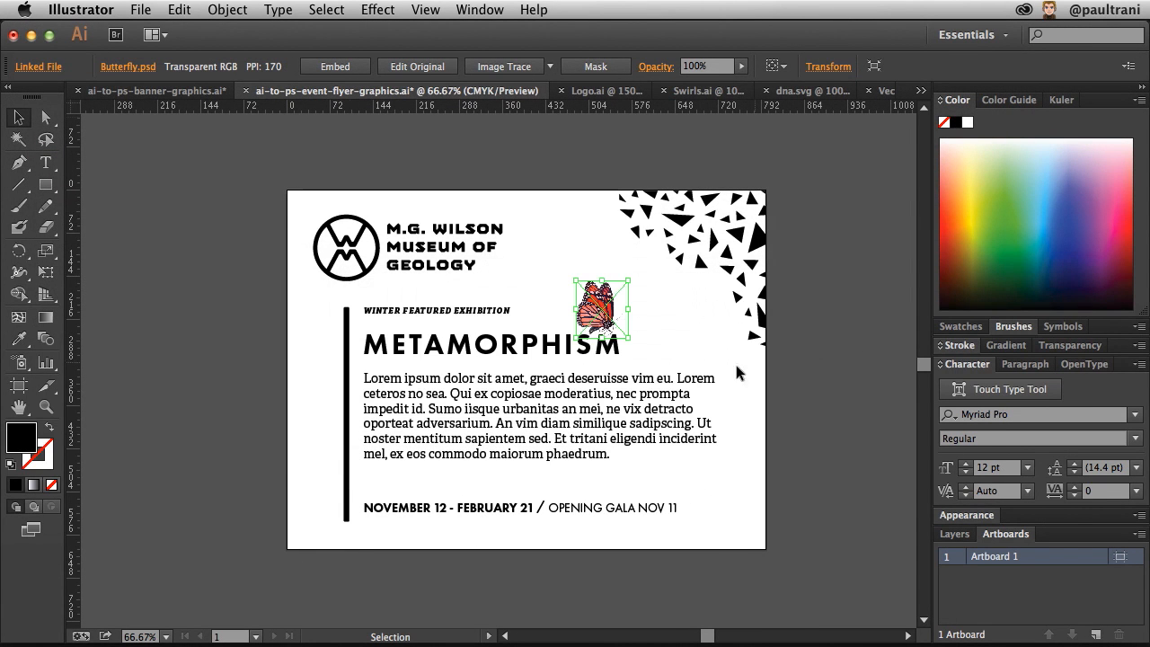
click(572, 233)
click(596, 302)
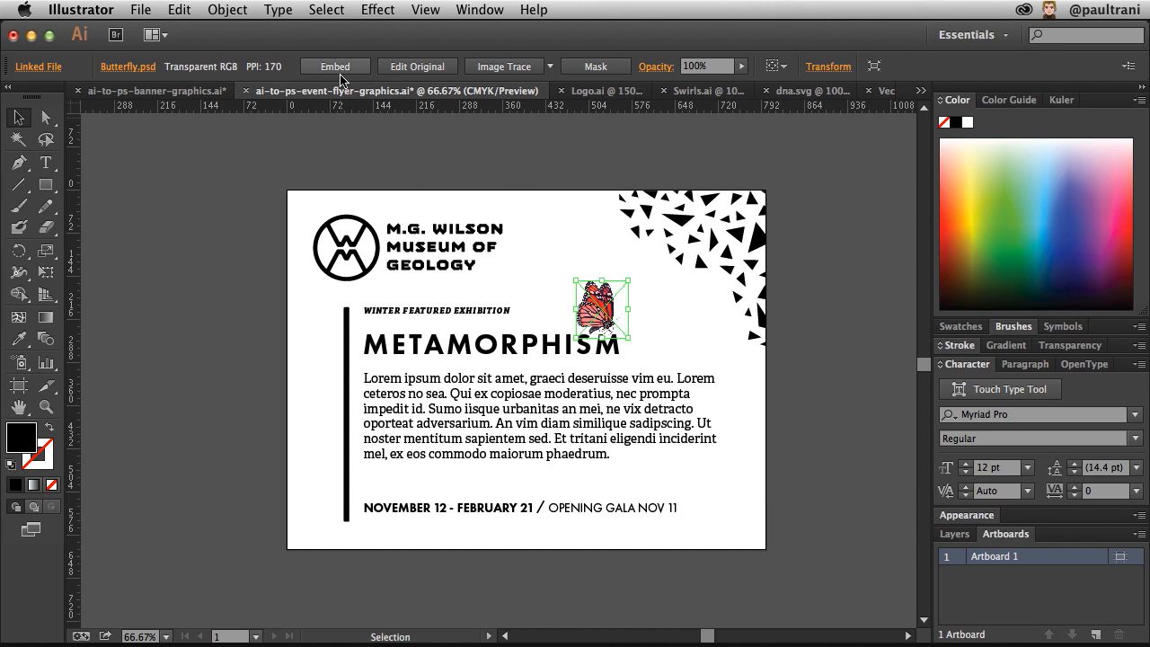
click(267, 181)
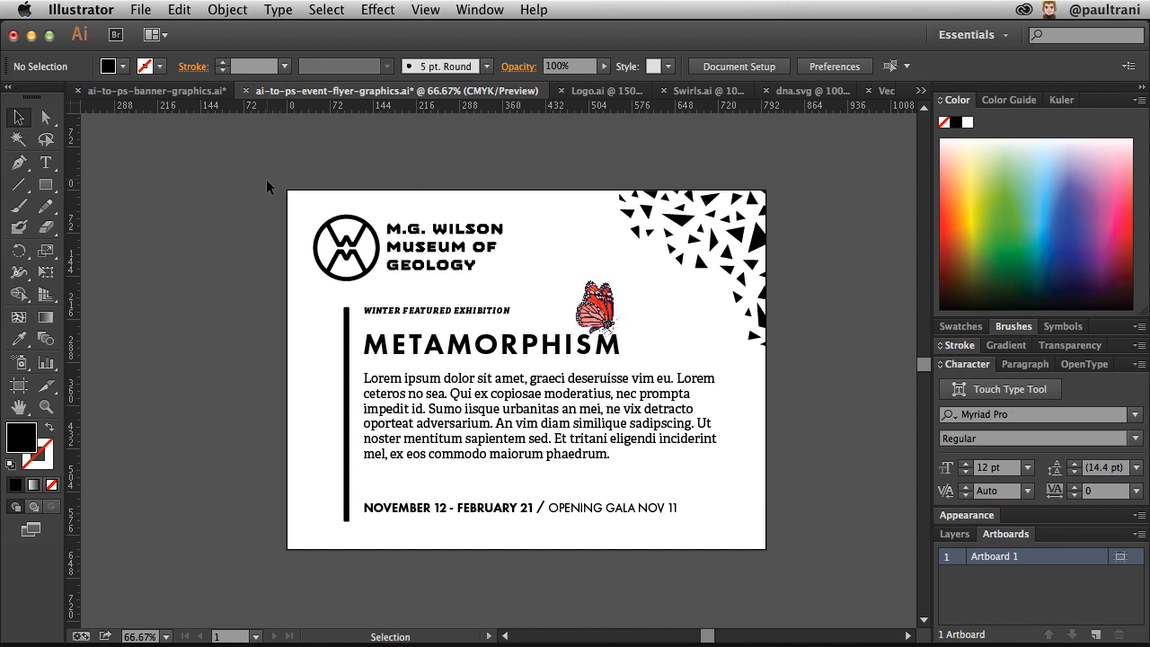
click(135, 11)
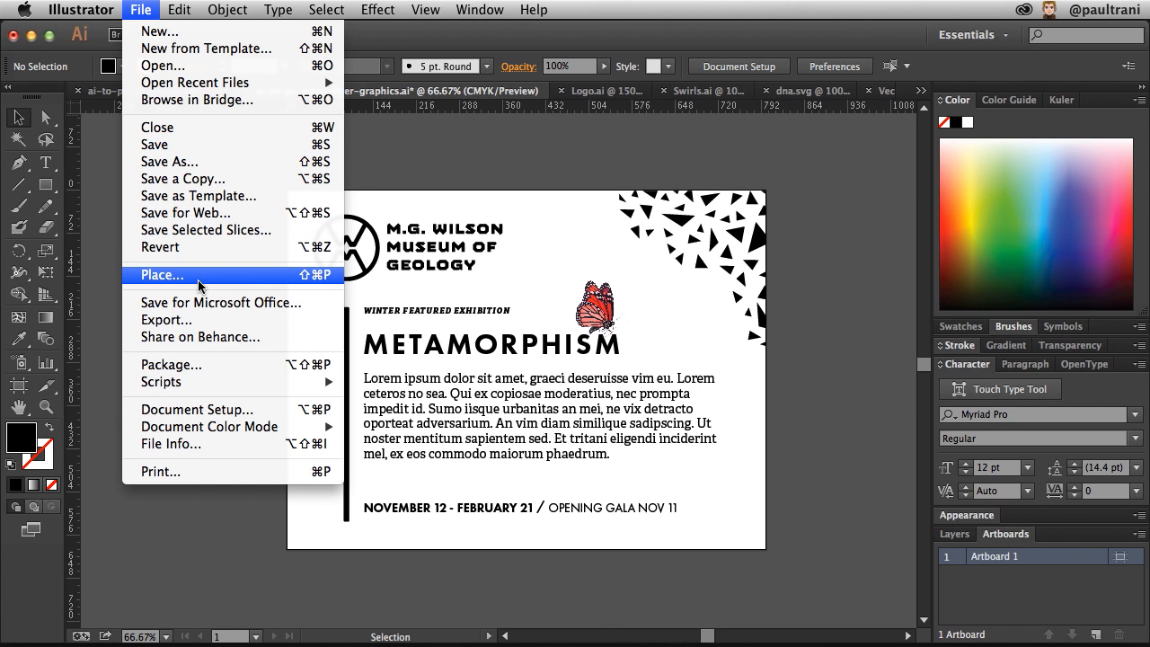
click(394, 186)
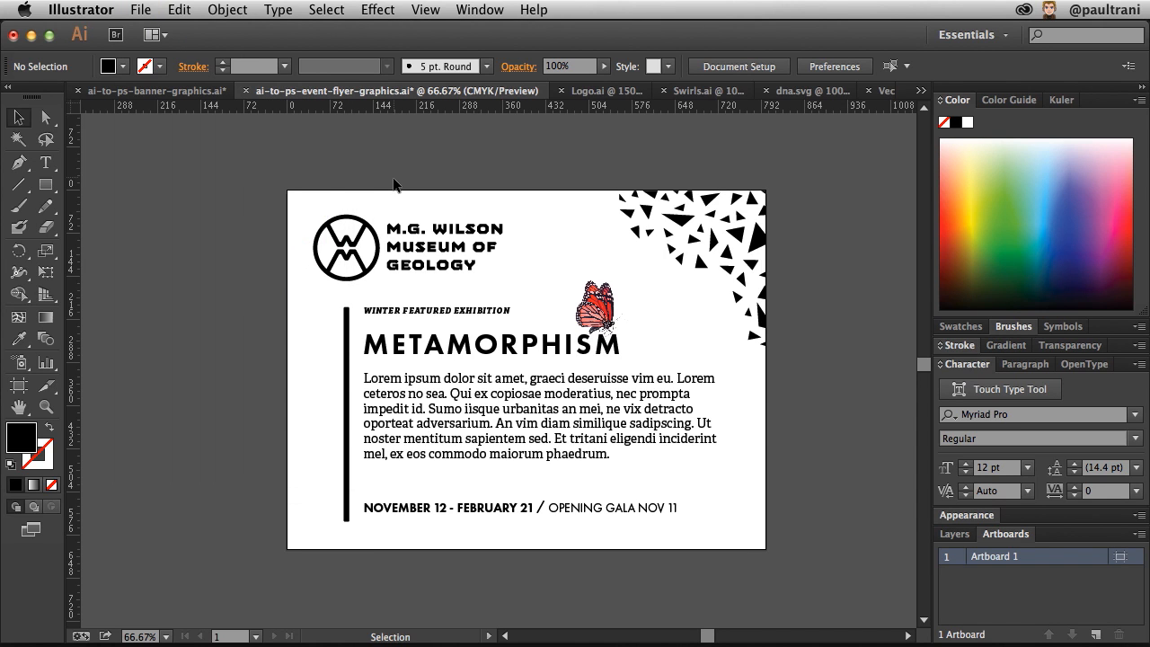